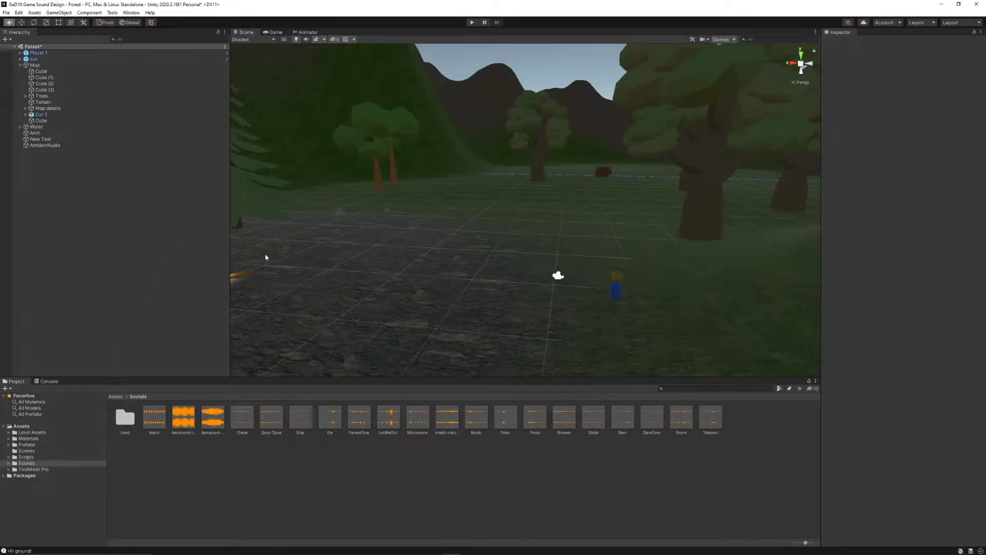
Step: Disable both Audio Source components on the AmbientAudio object and collapse their settings
left_click(75, 146)
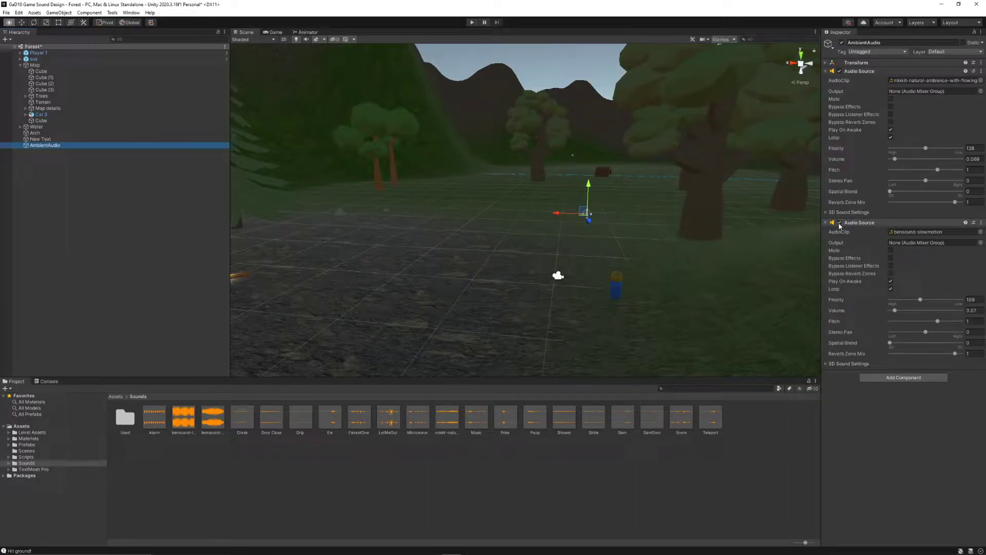
left_click(840, 223)
left_click(840, 71)
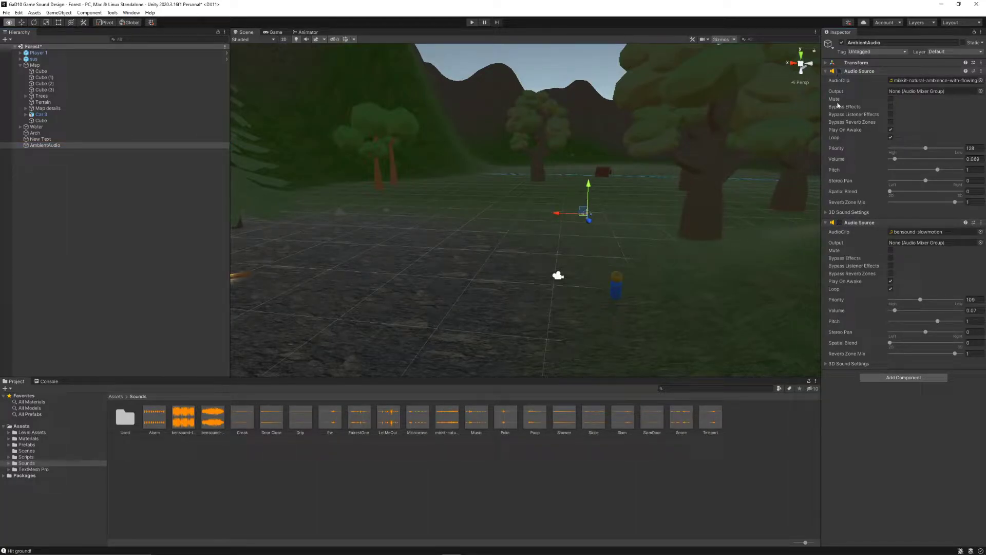
left_click(826, 223)
left_click(827, 71)
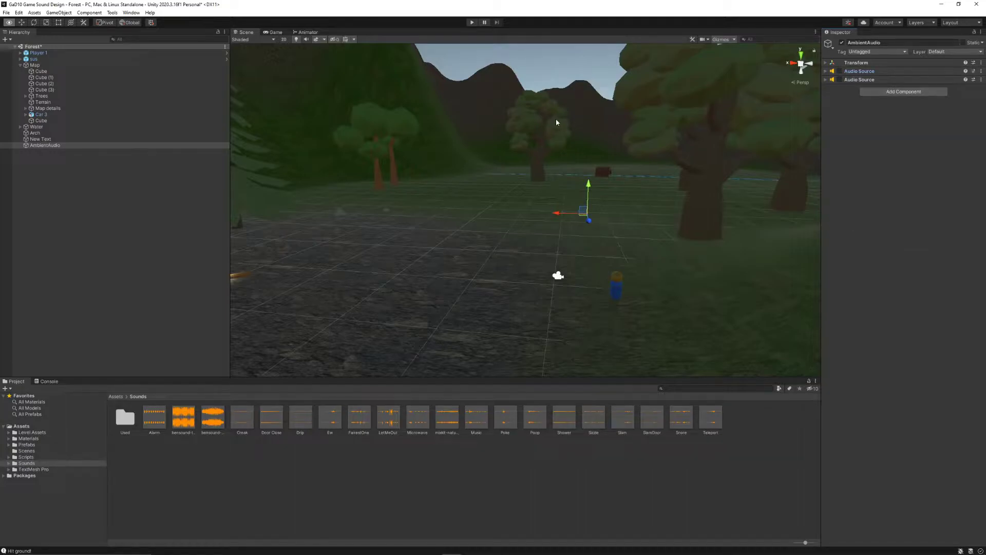
left_click(56, 145)
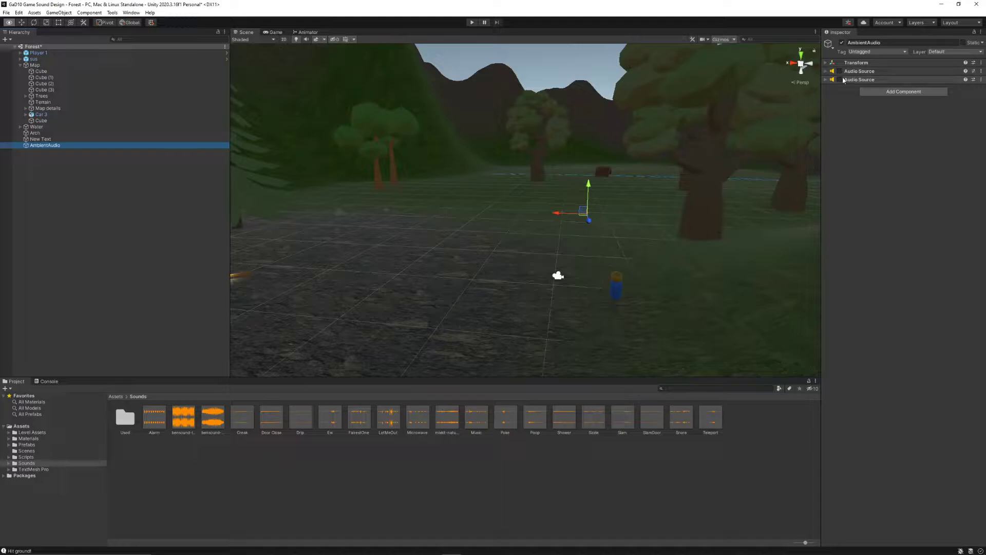
Step: Run the scene and walk the player past the campfire and through the pine trees toward the red car
left_click(472, 23)
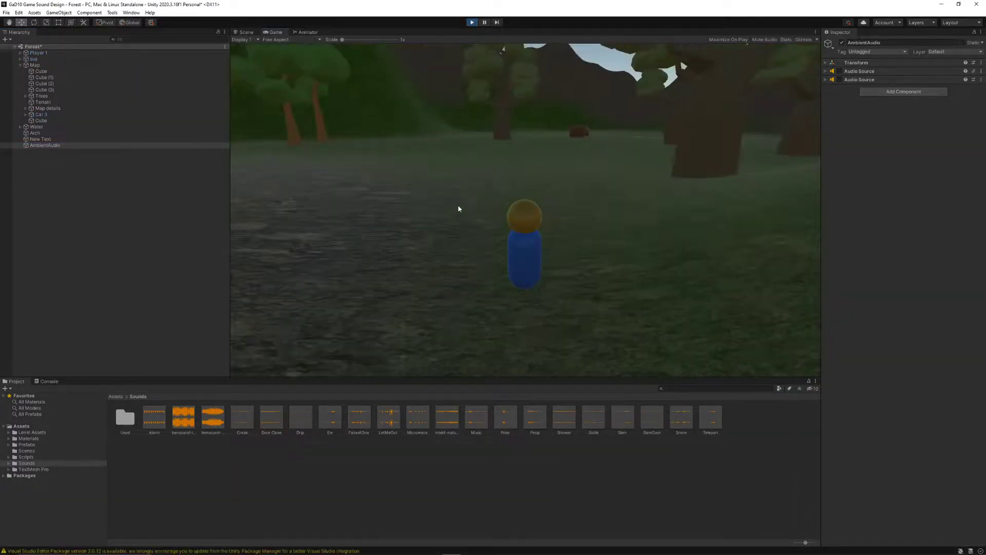
key("w")
key("a")
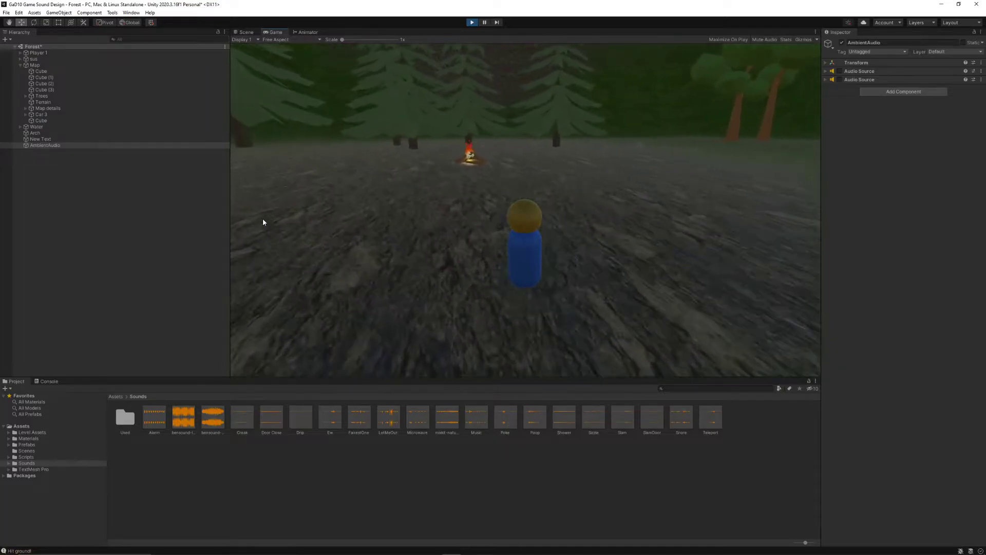
key("w")
key("a")
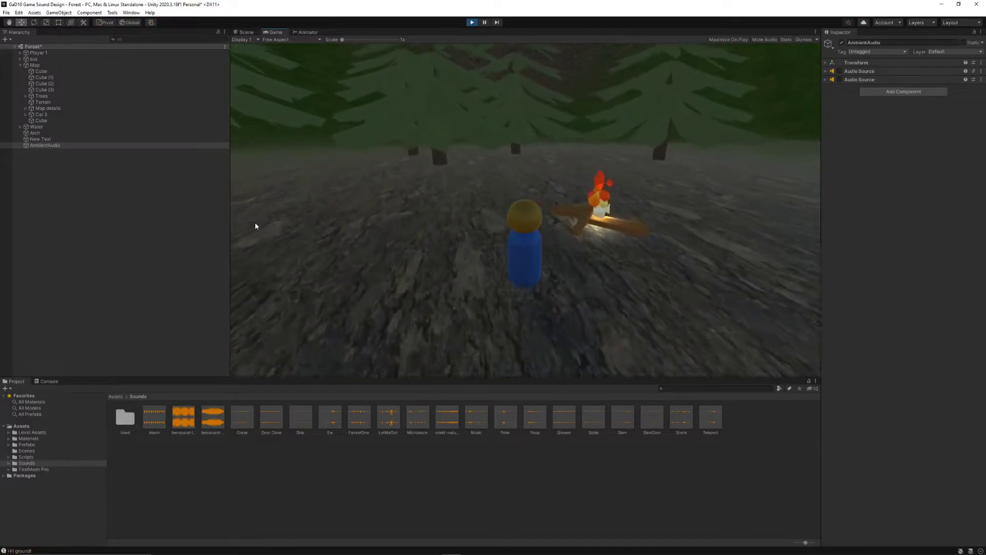
key("a")
key("w")
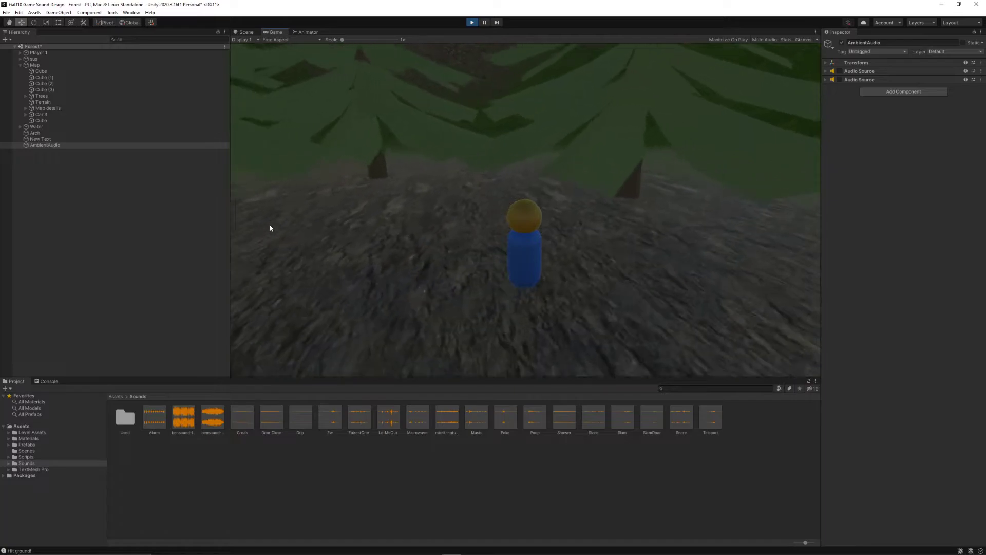
key("a")
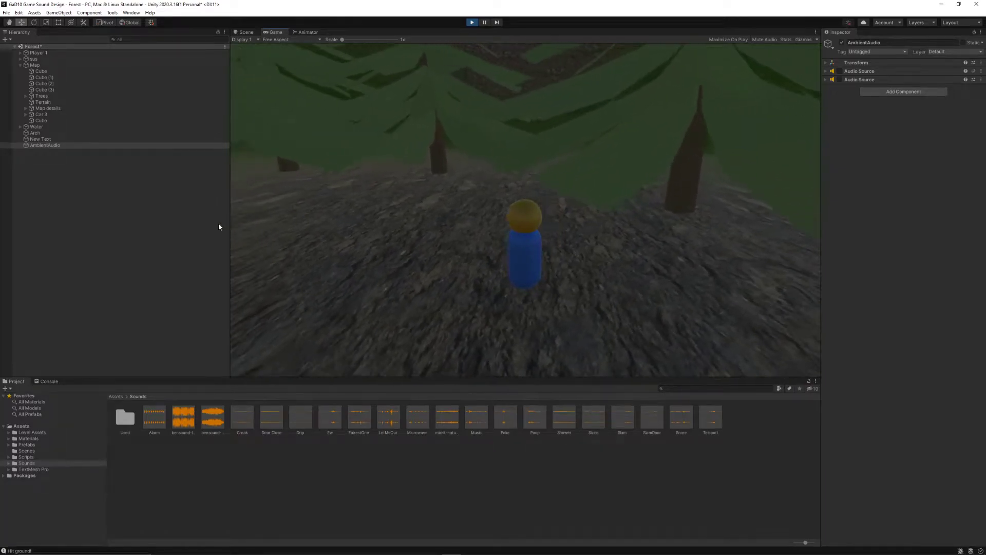
key("a")
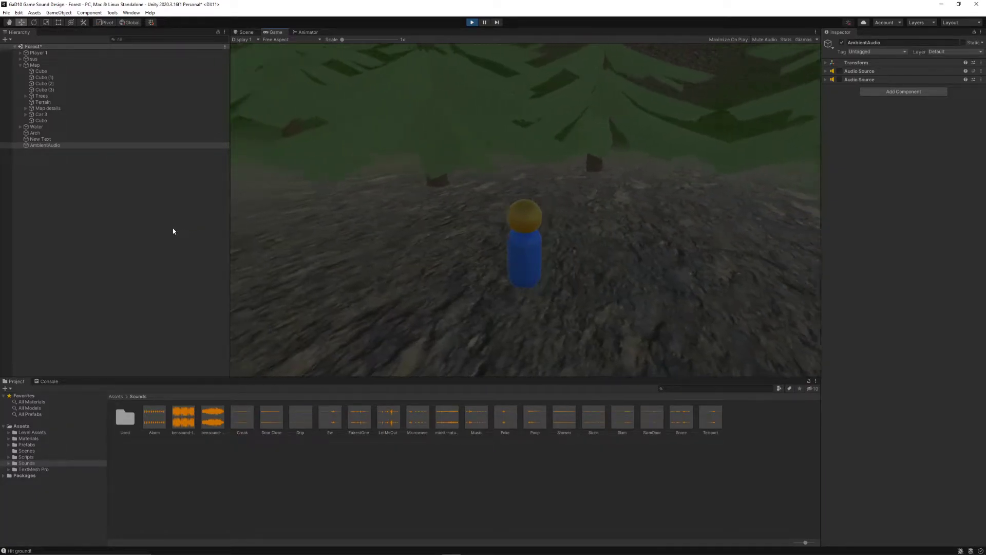
key("w")
key("a")
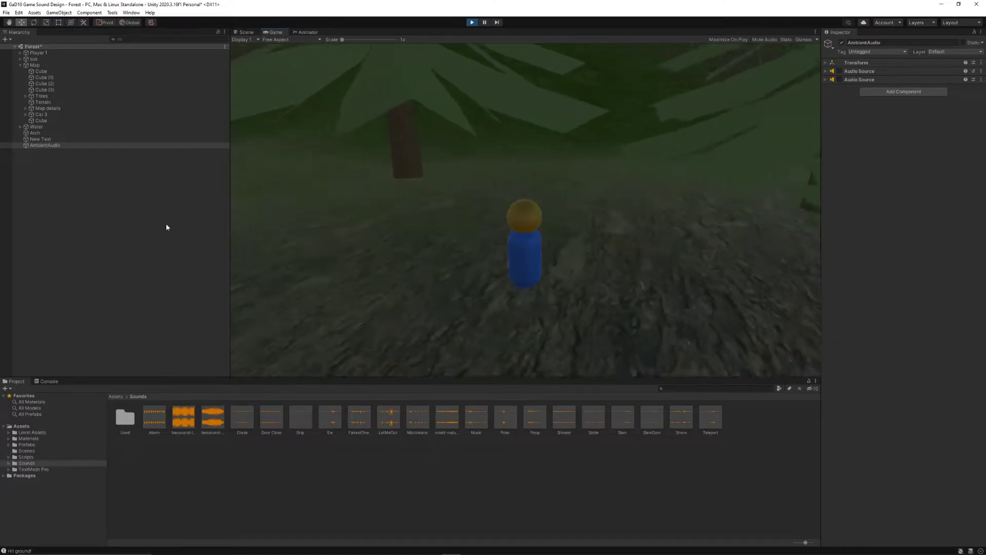
key("a")
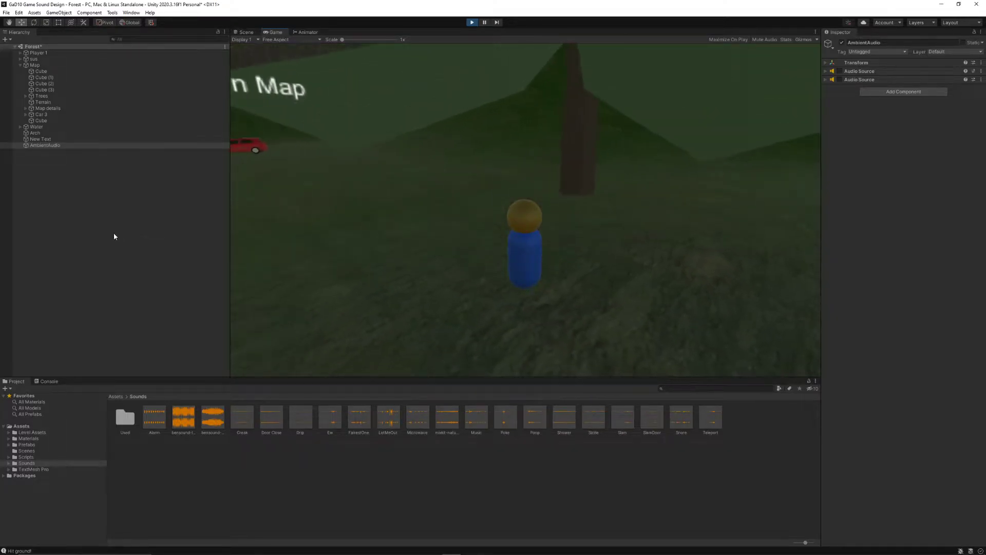
key("a")
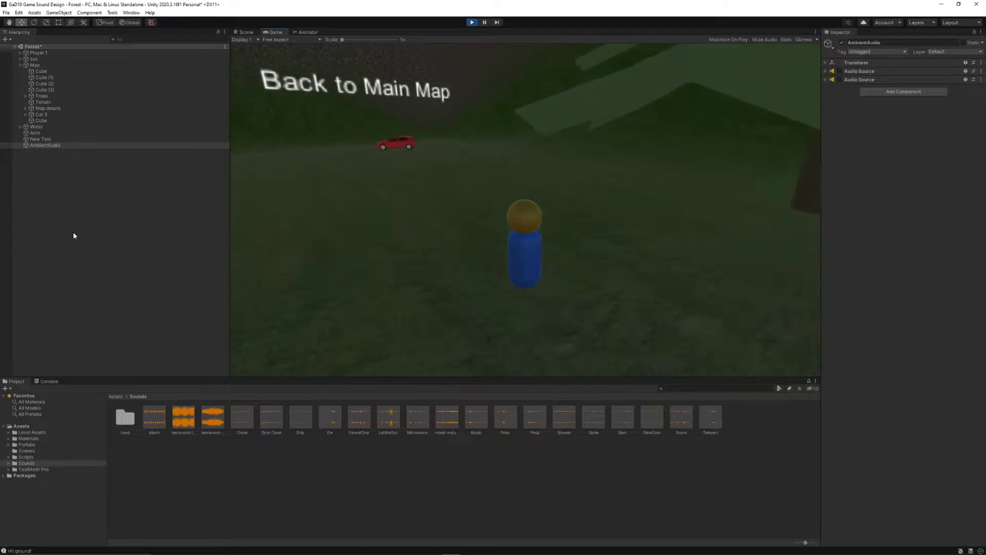
key("d")
key("w")
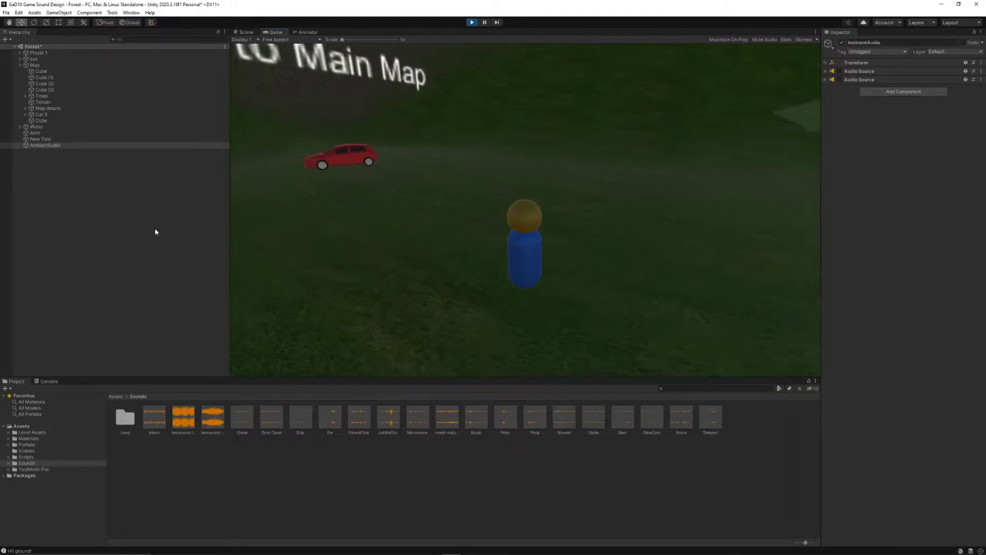
Step: Walk the player back toward the campfire, and return across the grass toward the Back to Main Map text
key("w")
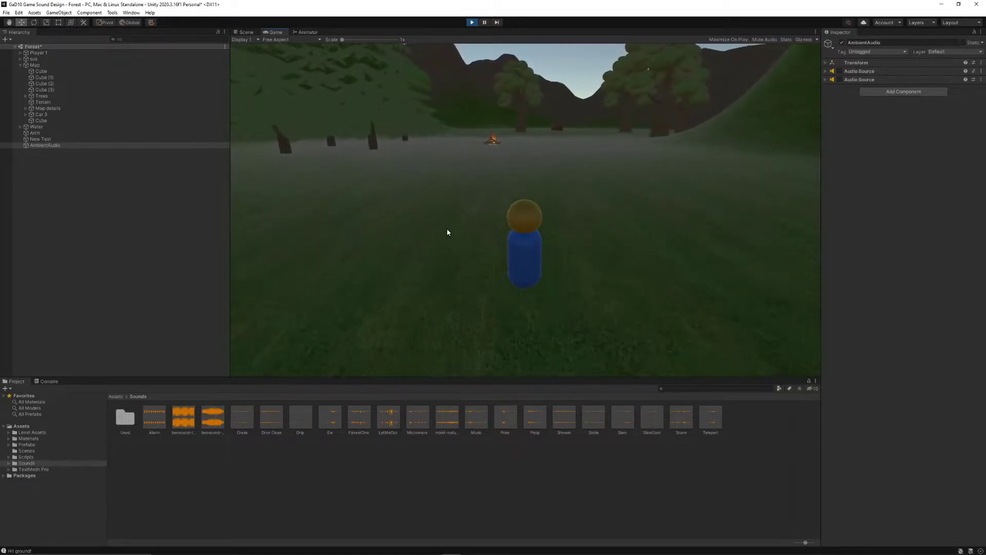
key("d")
key("w")
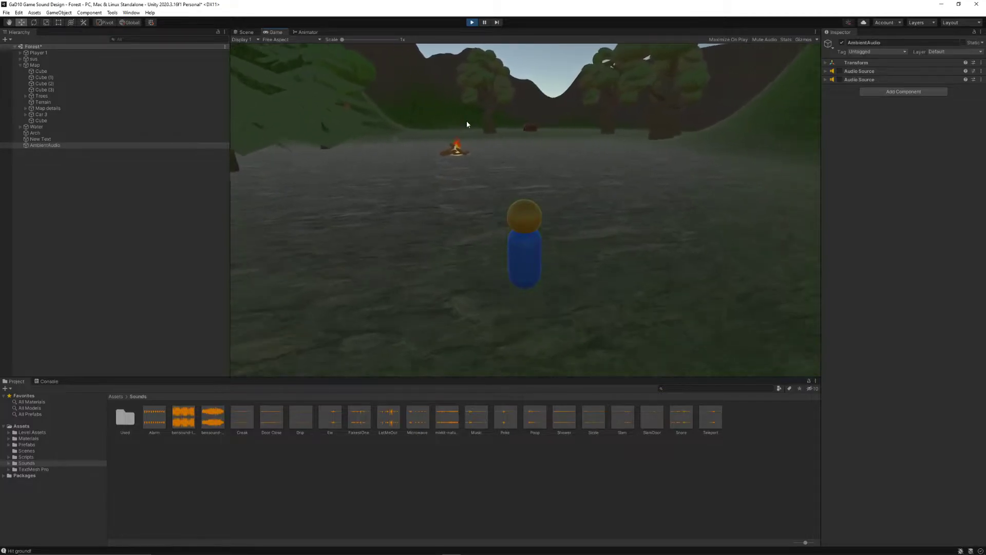
key("w")
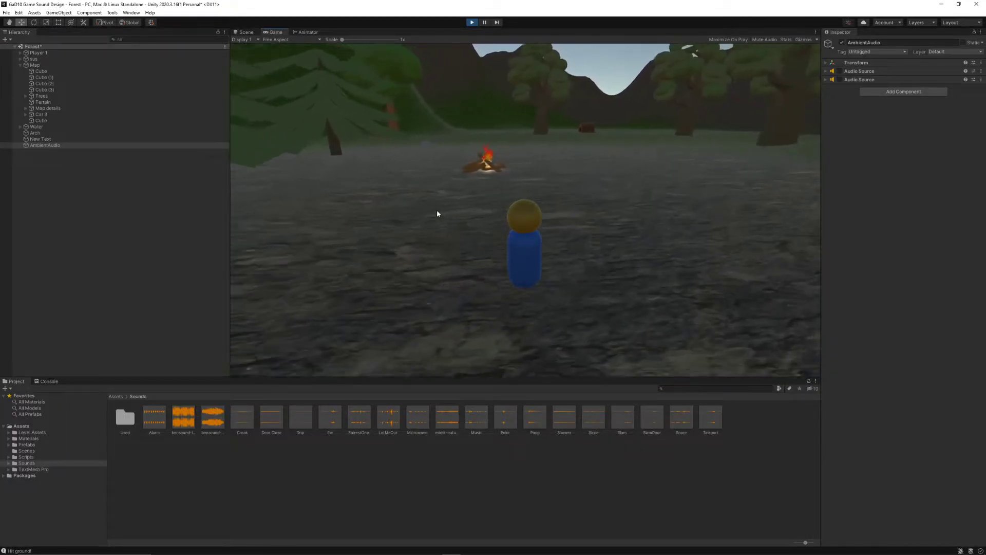
key("w")
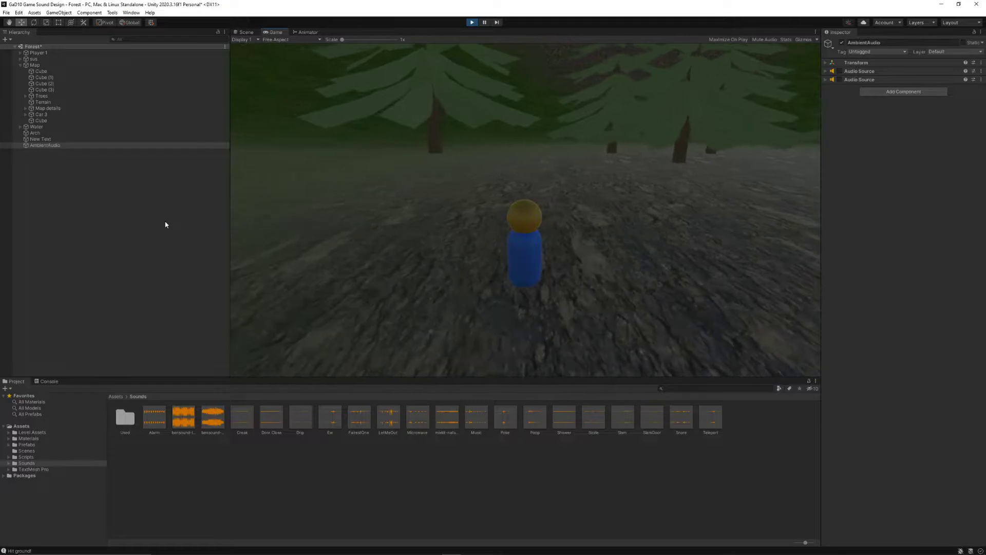
key("w")
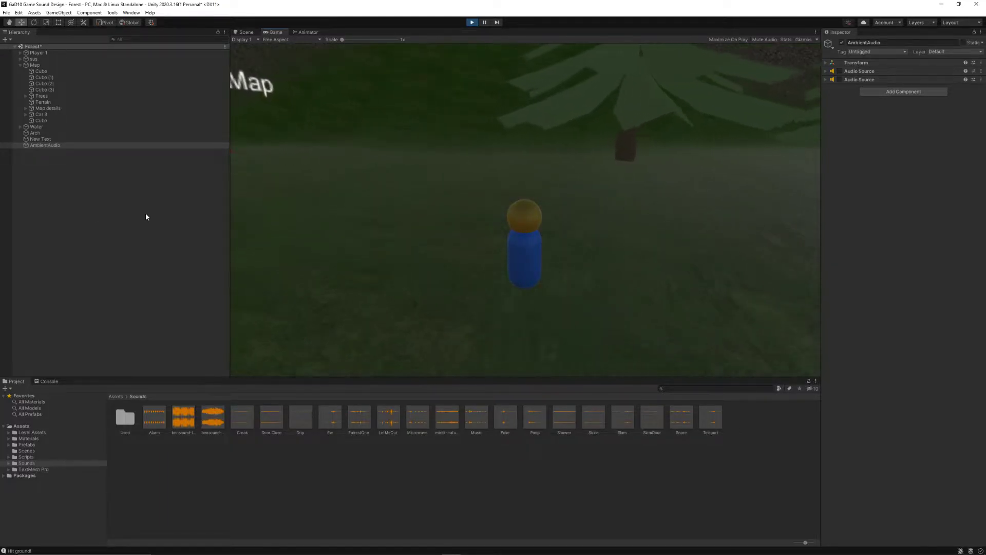
key("d")
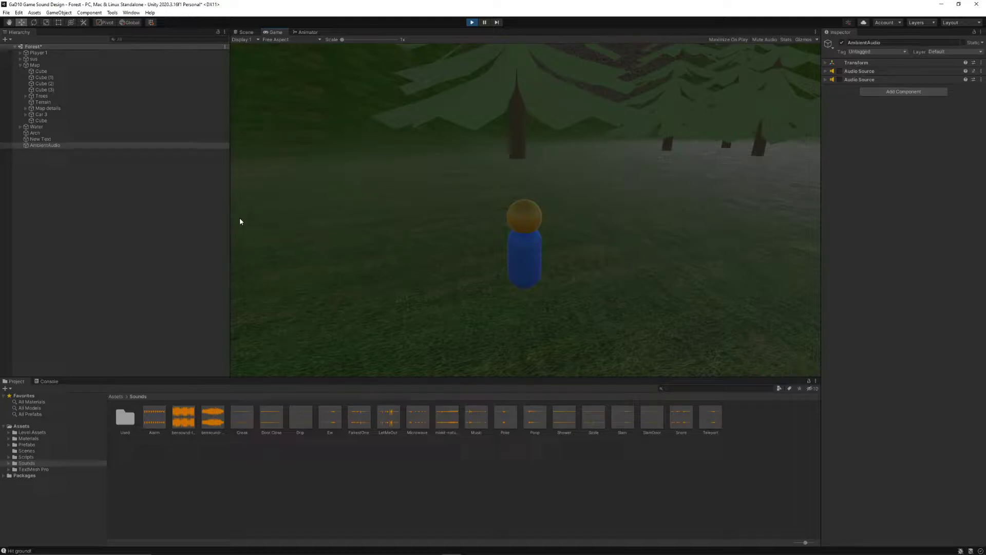
key("a")
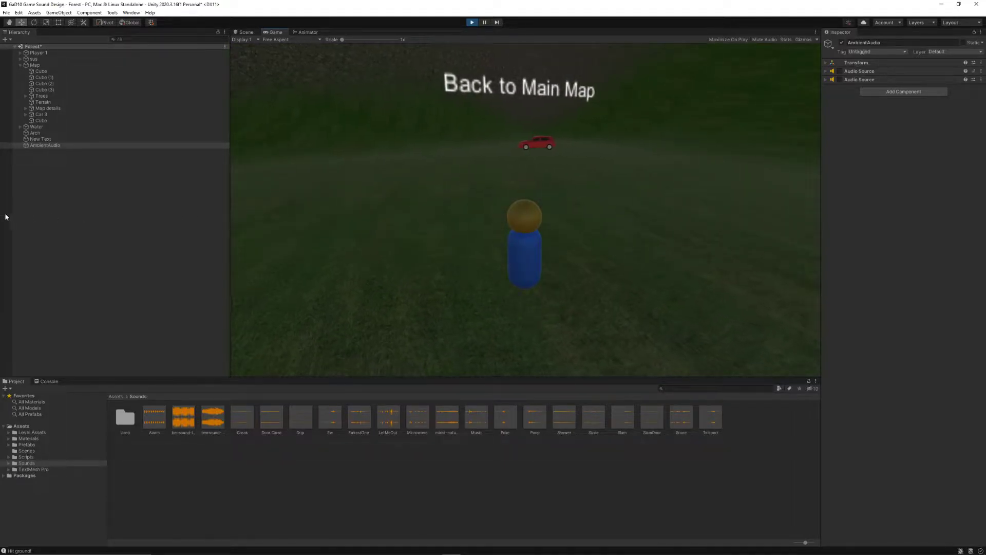
key("a")
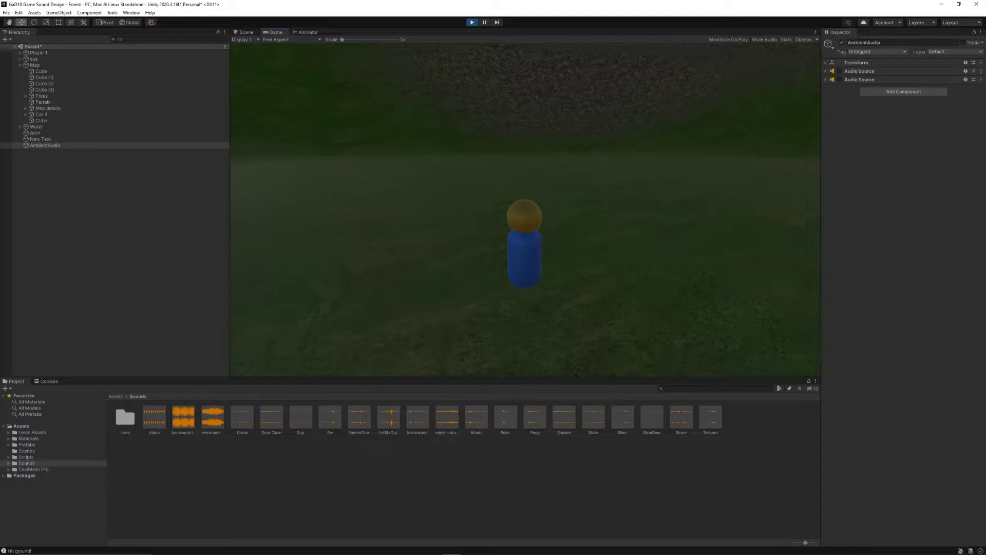
Step: Walk the player past the campfire once more onto the far grass, and stop running the scene
key("d")
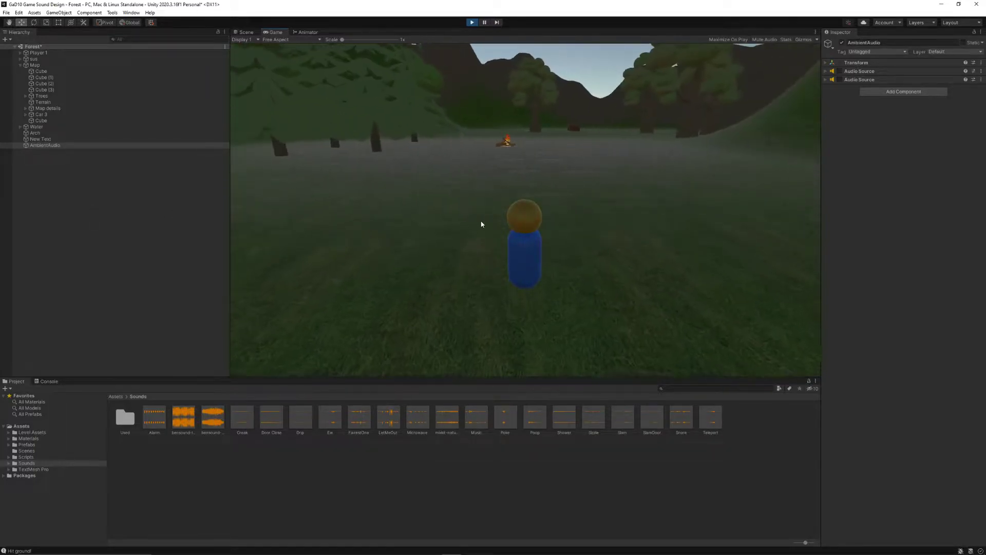
key("a")
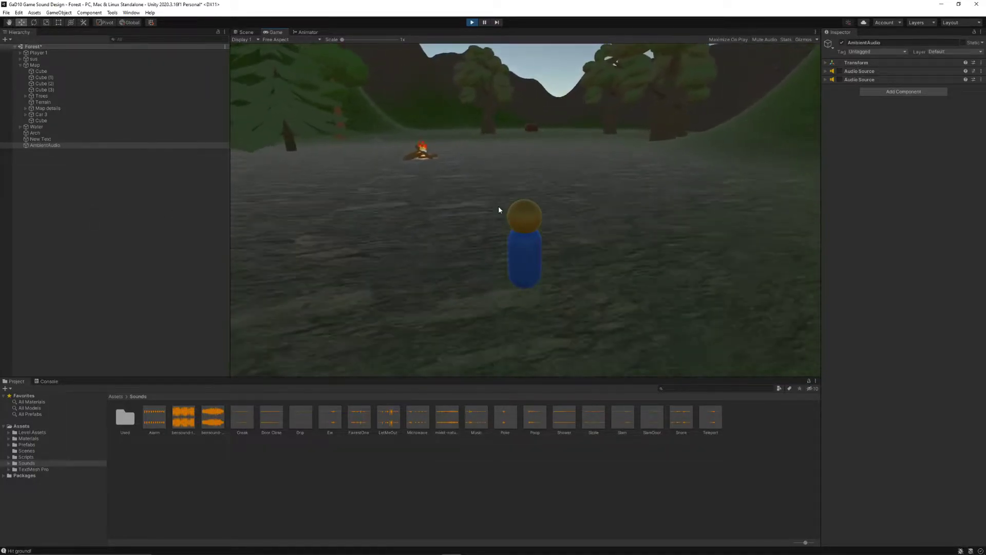
key("w")
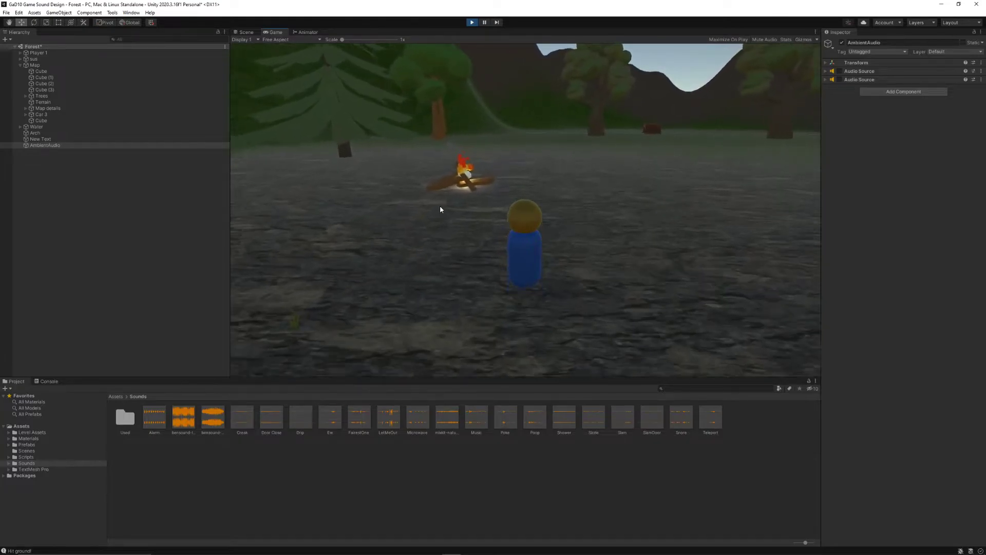
key("w")
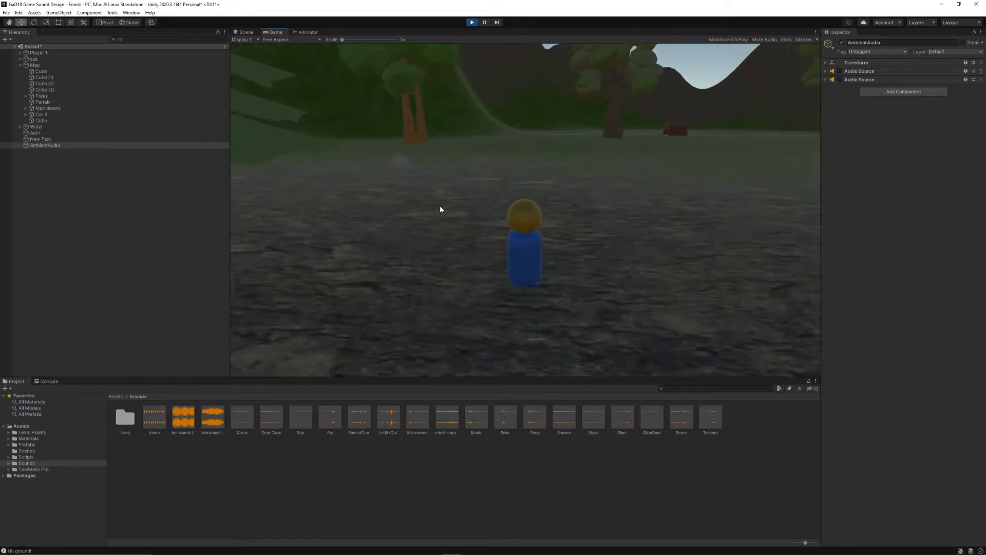
key("w")
key("d")
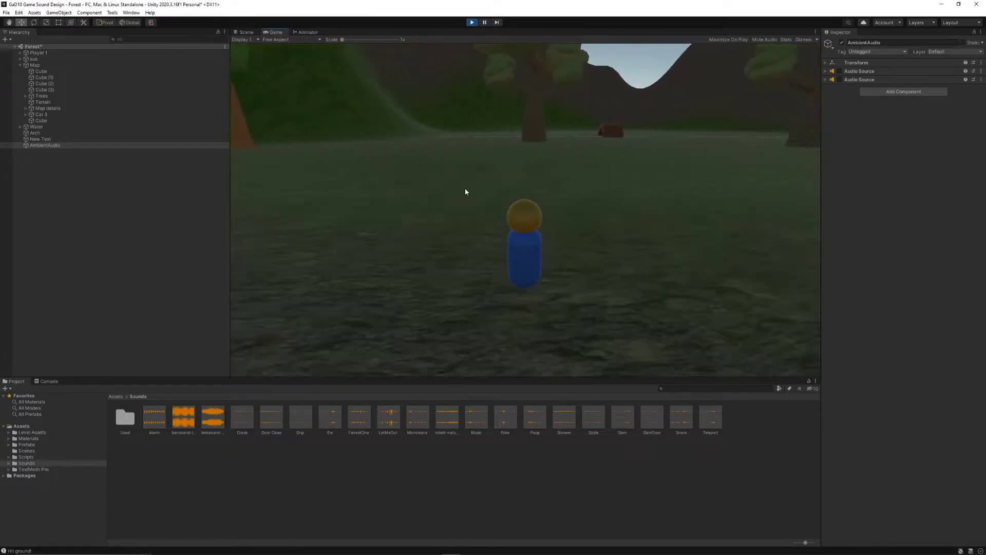
key("d")
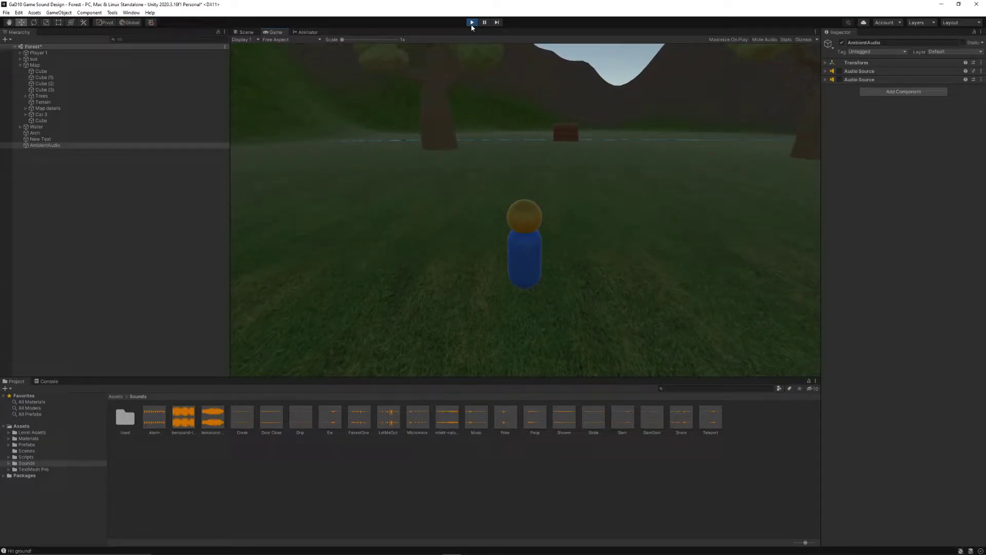
left_click(472, 23)
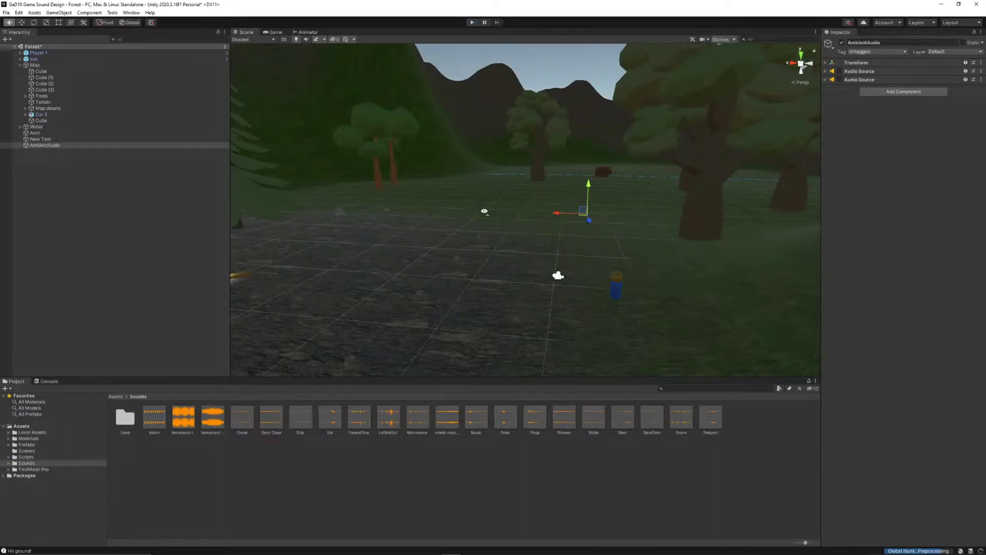
Step: Find the campfire in the scene and select the CampFire object under Map details
right_click_drag(484, 211, 494, 126)
left_click(504, 64)
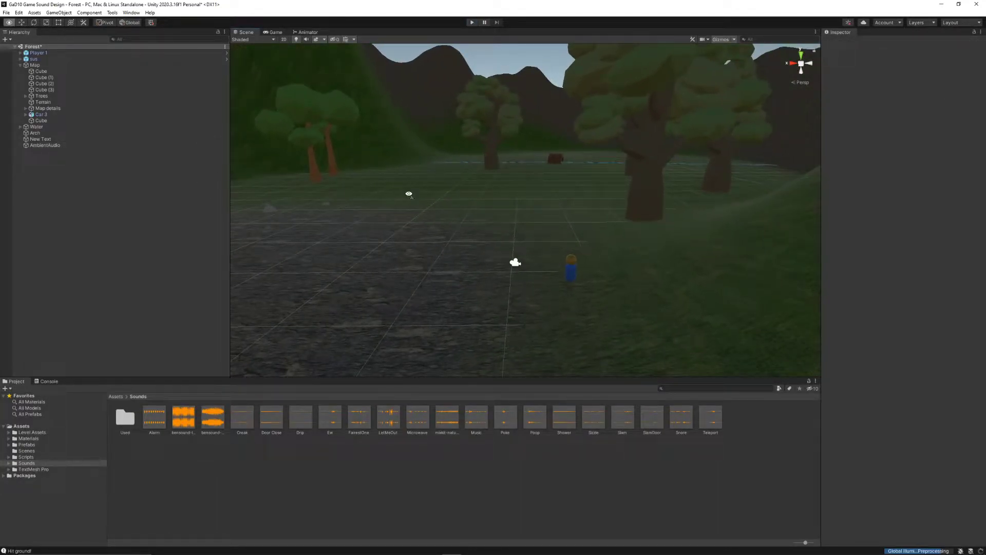
right_click_drag(407, 193, 247, 195)
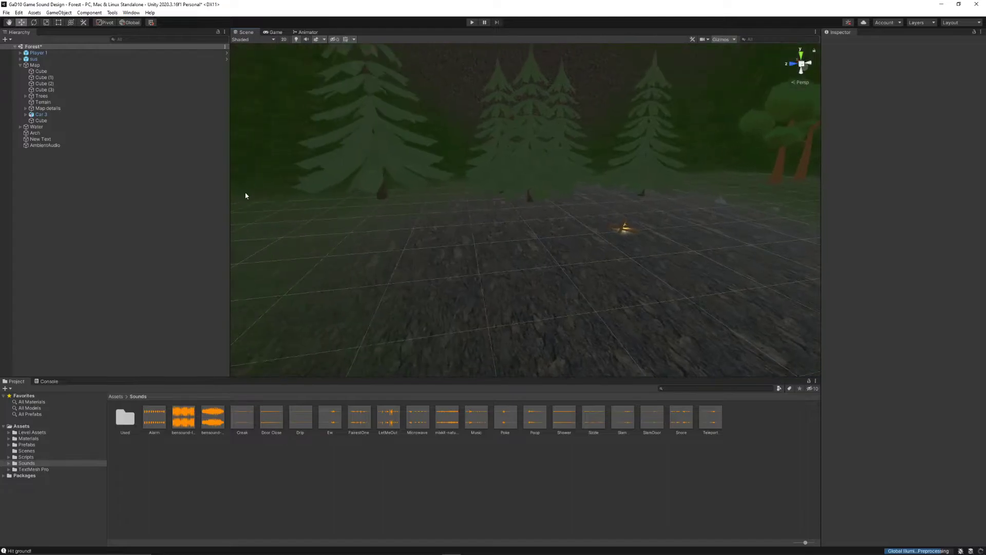
left_click(20, 65)
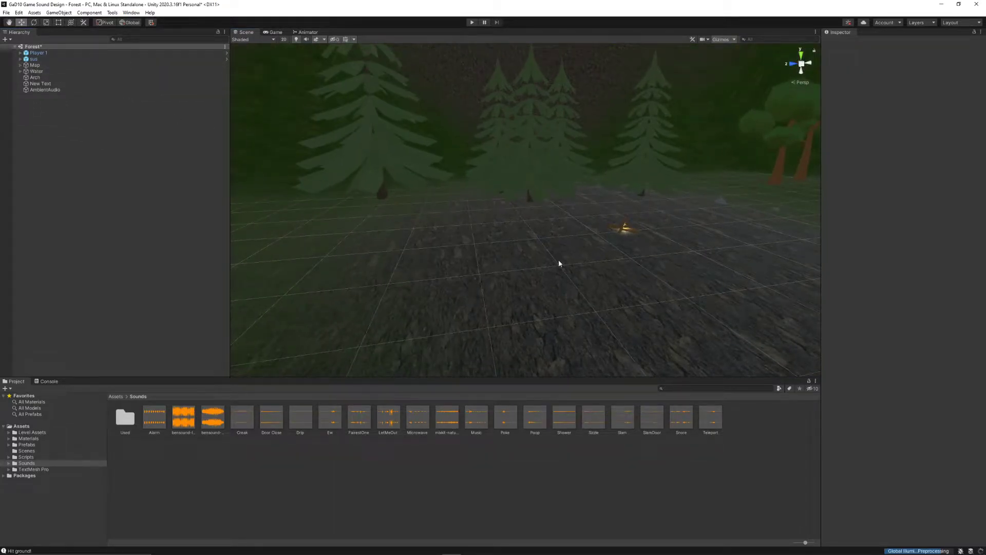
right_click_drag(560, 264, 542, 259)
left_click(596, 230)
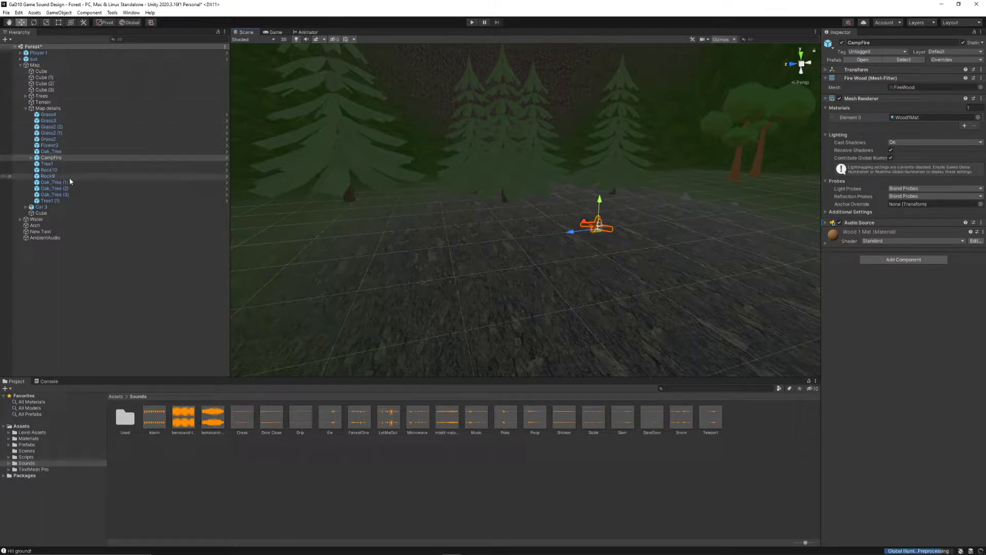
left_click(67, 159)
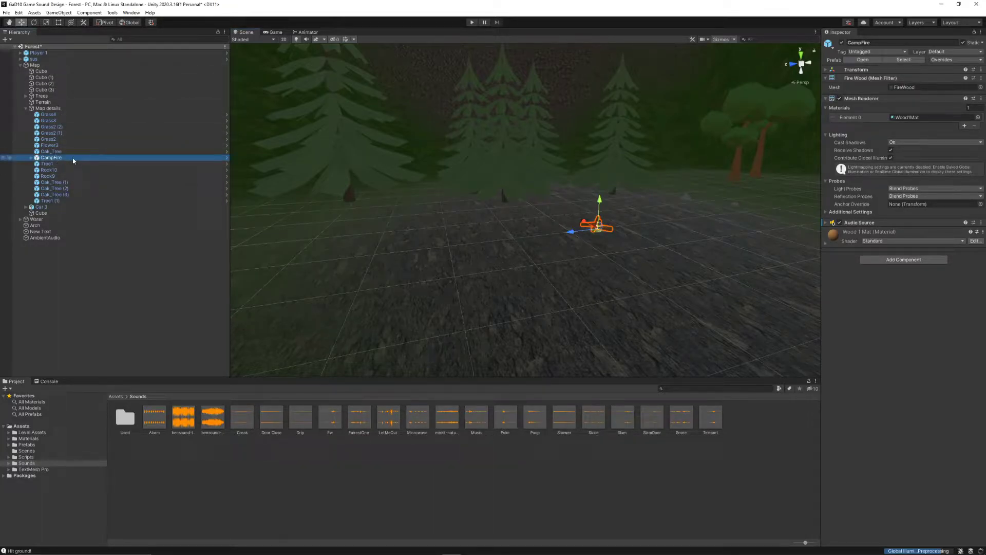
right_click_drag(530, 210, 571, 213)
key("w")
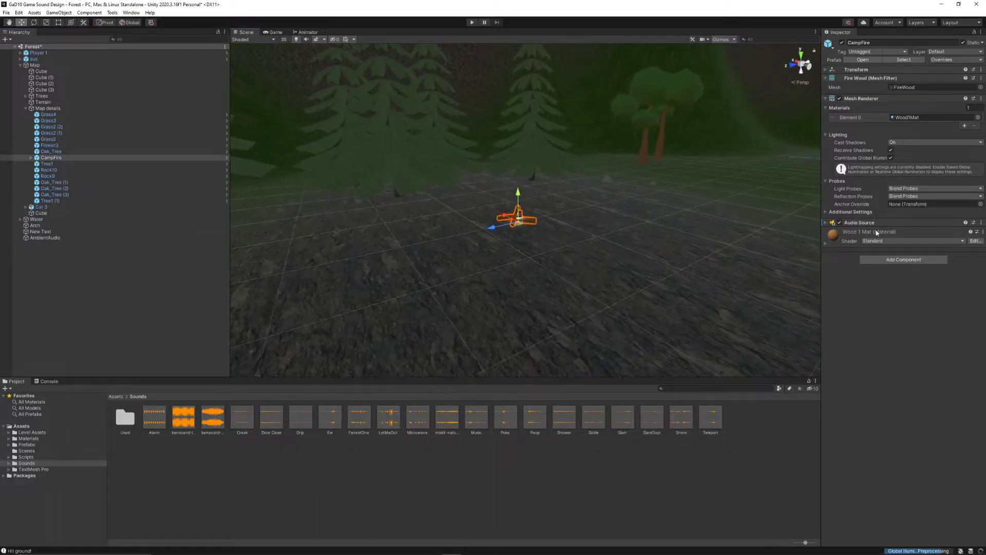
Step: Expand the CampFire's Audio Source settings and look through the clips available for its AudioClip
left_click(826, 224)
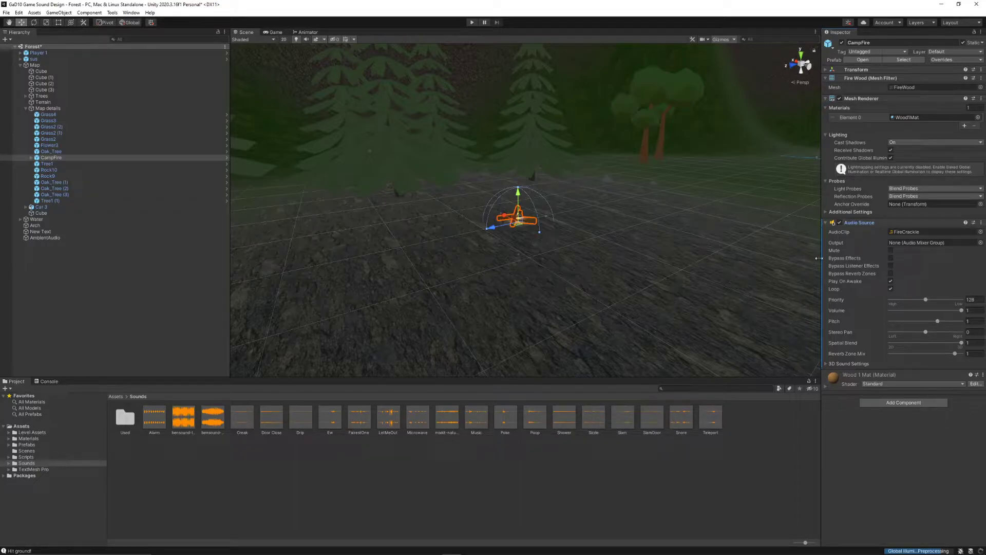
left_click_drag(819, 258, 756, 257)
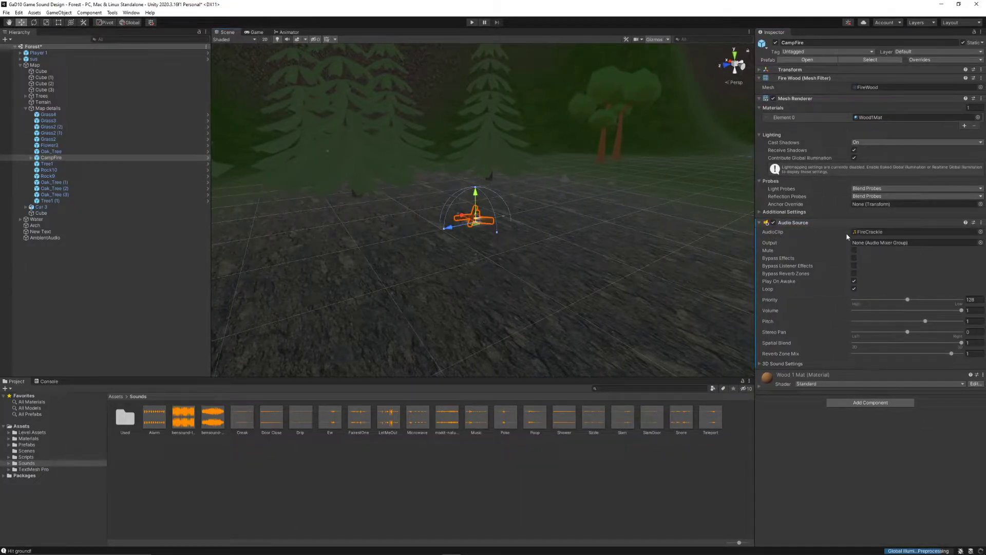
left_click(981, 232)
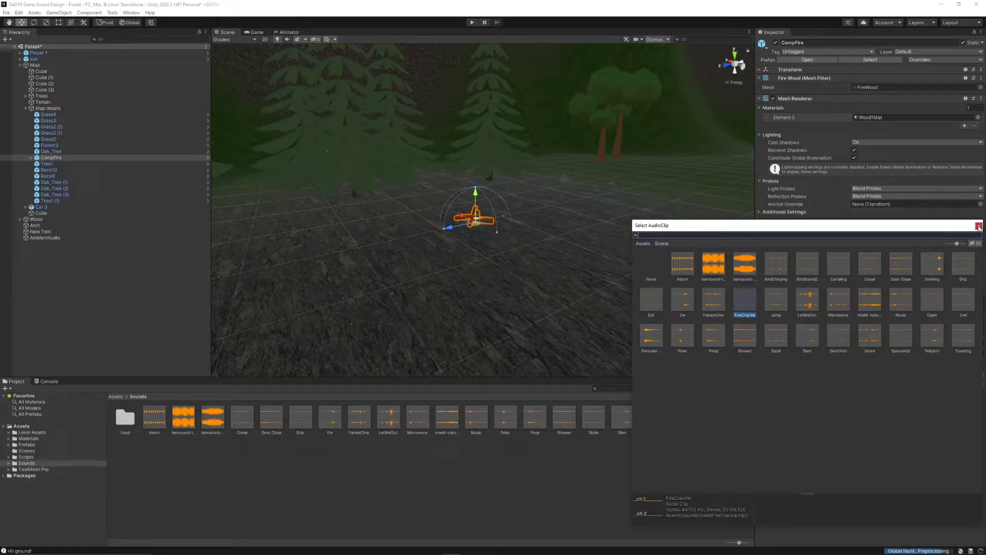
left_click(980, 226)
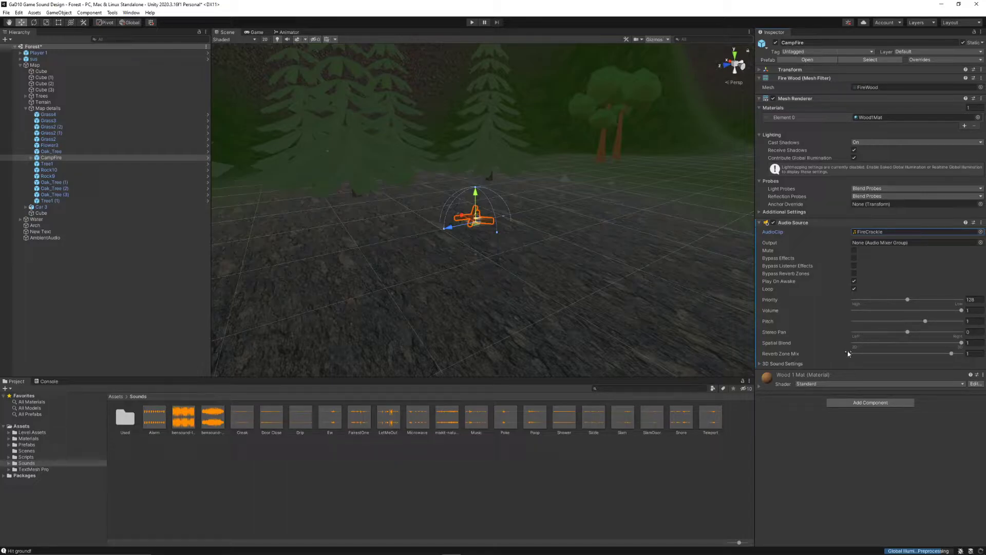
Step: Expand the 3D Sound Settings, lower Spatial Blend to 2D, and return it to 1 (full 3D)
left_click(767, 365)
scroll(786, 366, "down", 3)
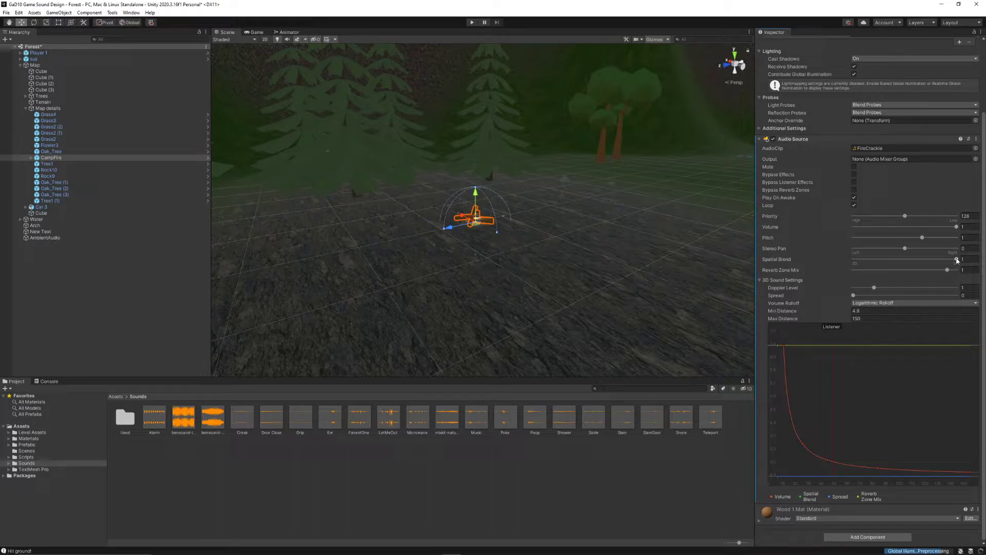
left_click_drag(957, 260, 846, 261)
left_click_drag(849, 261, 971, 264)
Step: Pull the far end of the CampFire's volume rolloff curve down to 0 and slightly inward
left_click(814, 318)
left_click(870, 319)
right_click_drag(558, 268, 661, 332)
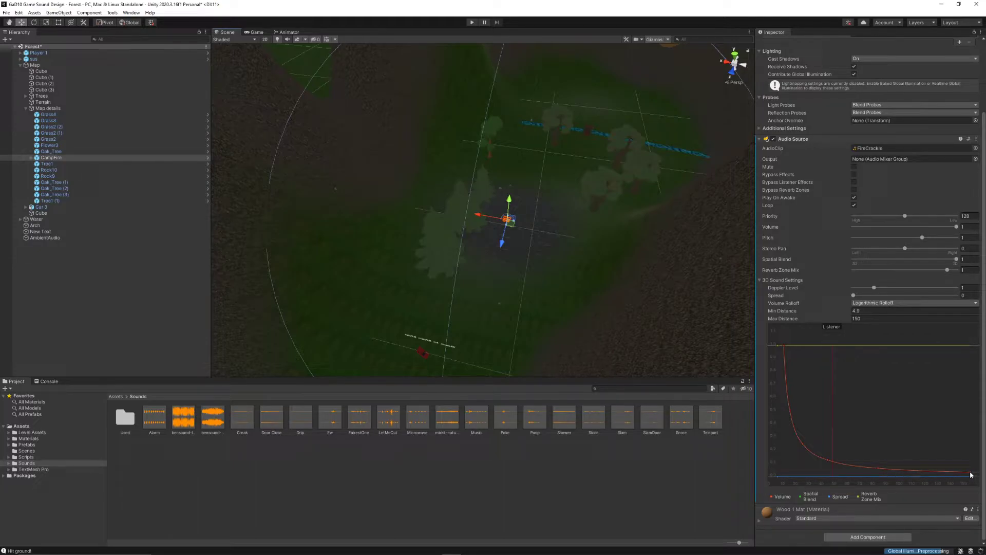
left_click_drag(971, 474, 970, 476)
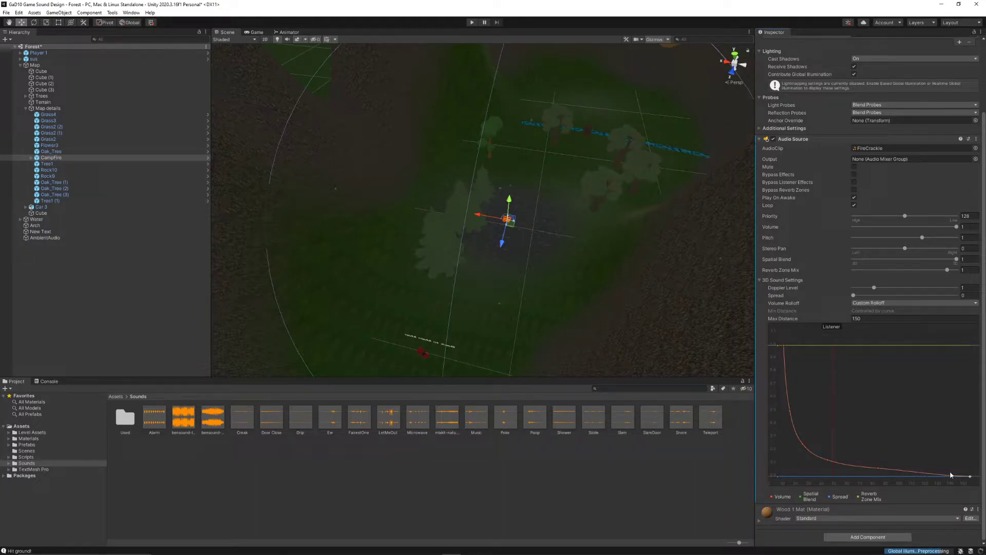
left_click_drag(970, 477, 964, 477)
Step: Try Logarithmic Rolloff and Linear Rolloff for the CampFire's volume, and return to Custom Rolloff
right_click_drag(343, 280, 542, 191)
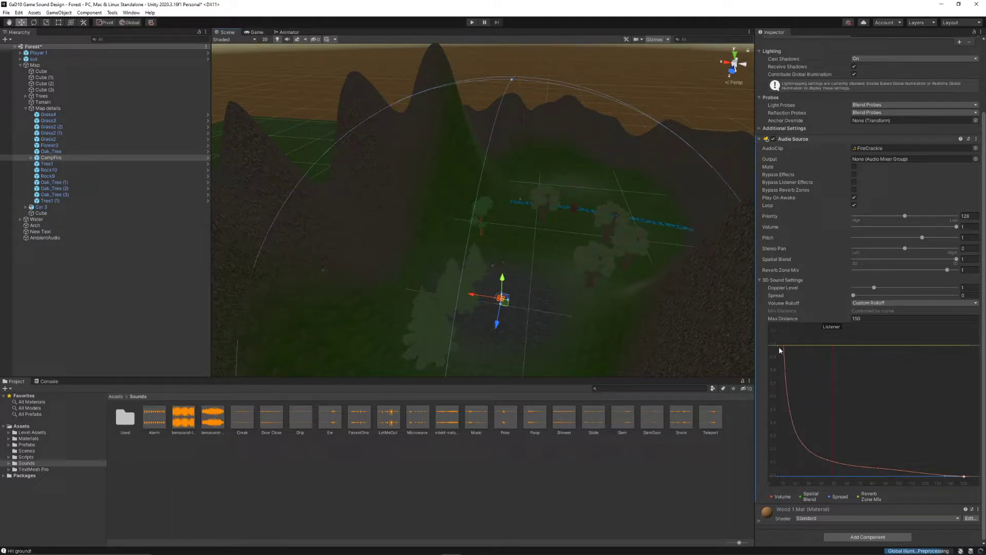
right_click_drag(599, 303, 696, 327)
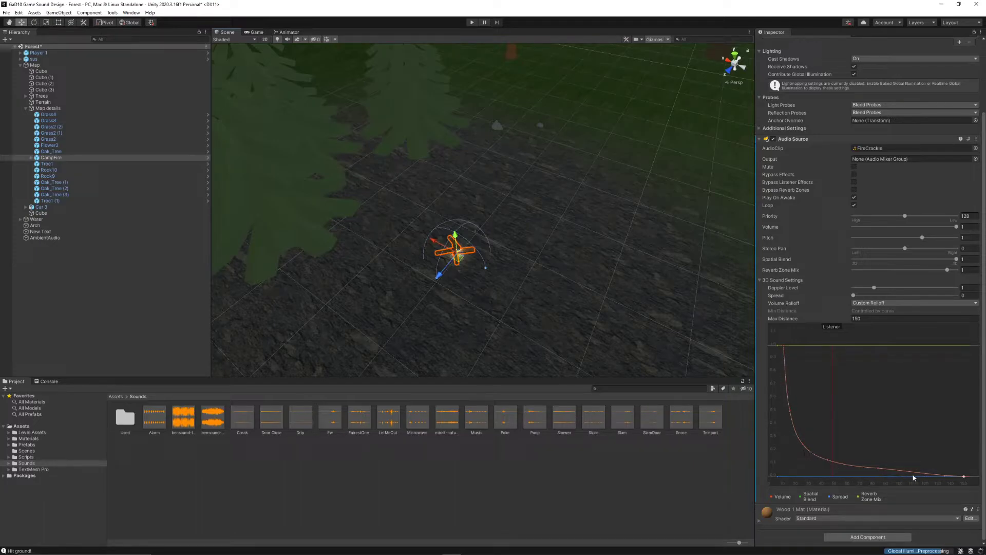
left_click_drag(655, 353, 564, 280, "alt")
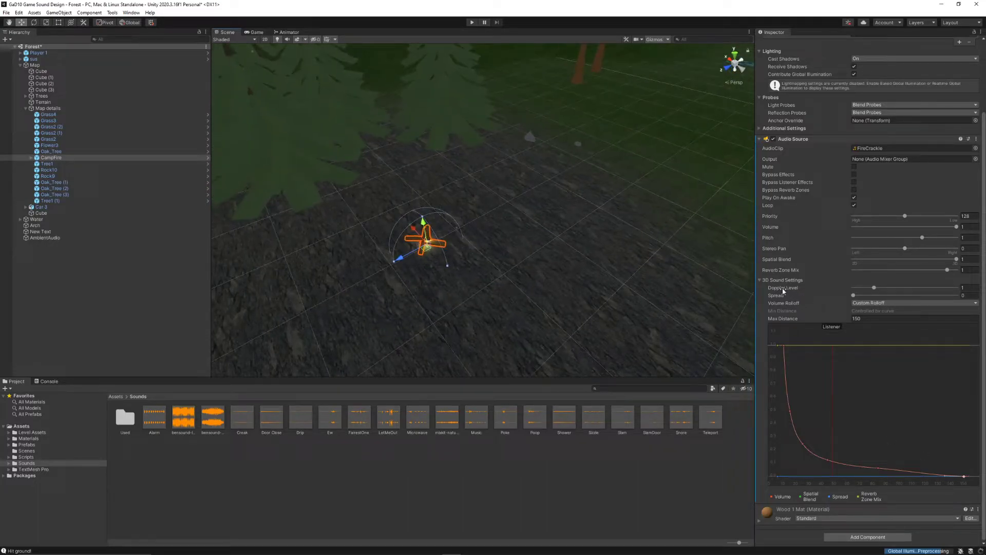
left_click(866, 305)
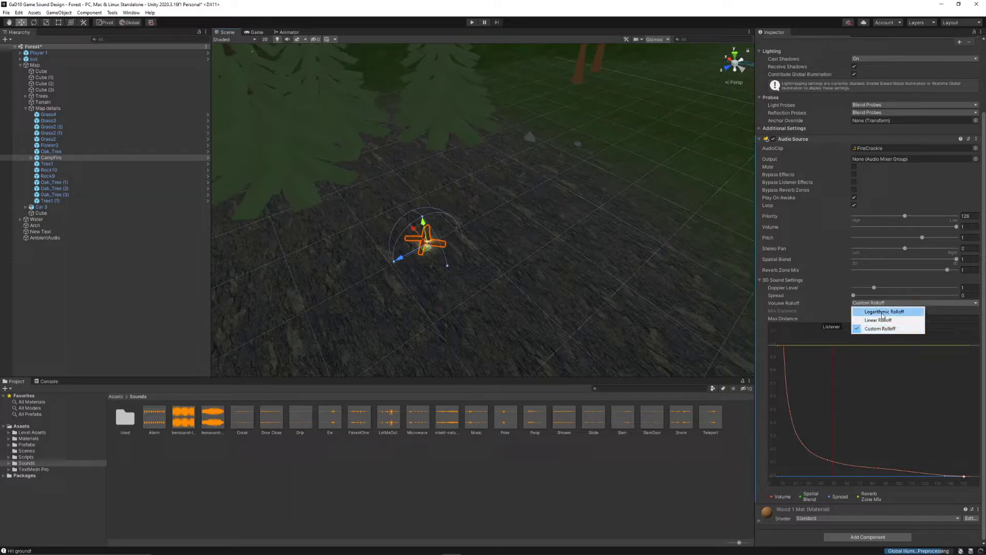
left_click(882, 312)
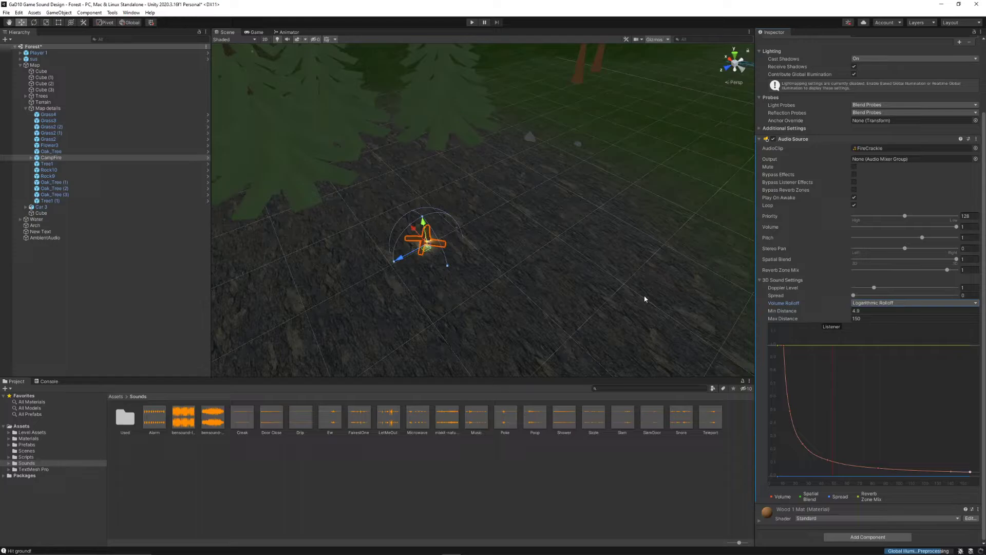
left_click(870, 304)
left_click(880, 320)
right_click_drag(531, 287, 568, 241)
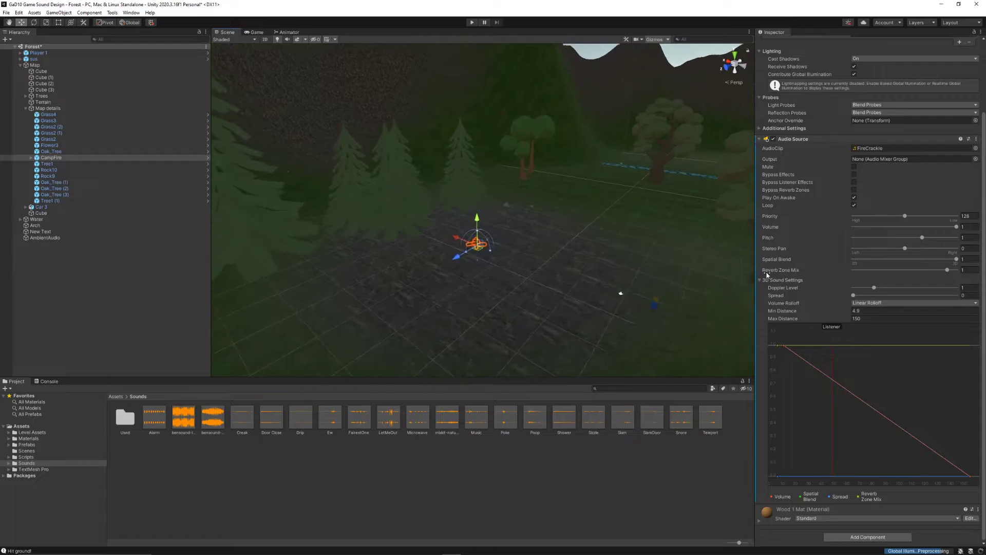
left_click(867, 304)
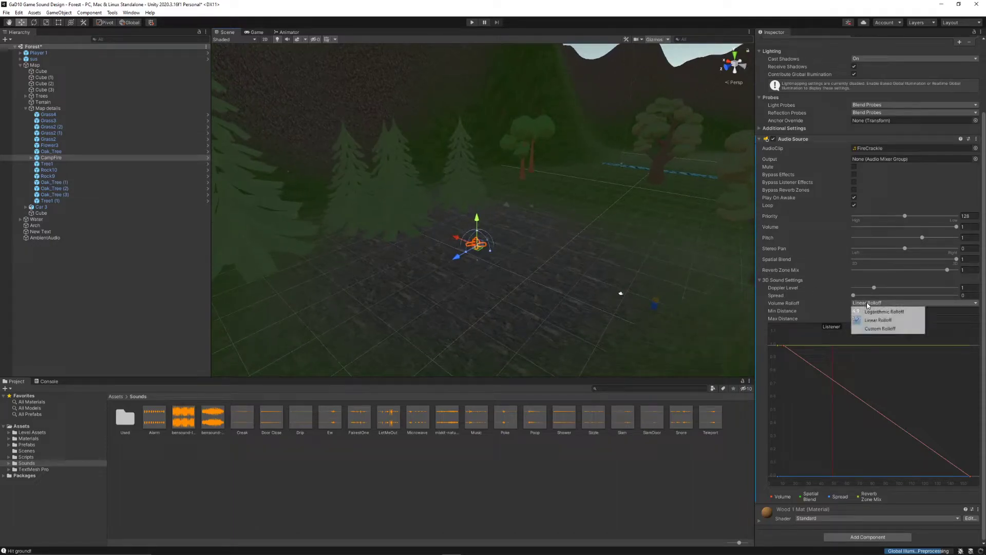
left_click(881, 327)
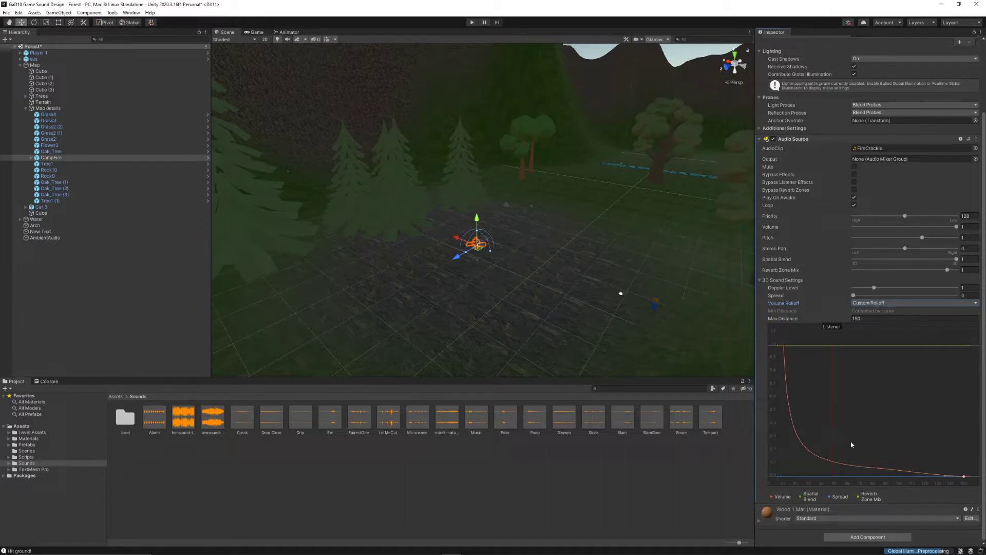
Step: Raise a point near the far end of the custom volume curve into a peak, and lower it back near 0
left_click(944, 476)
left_click_drag(945, 477, 911, 419)
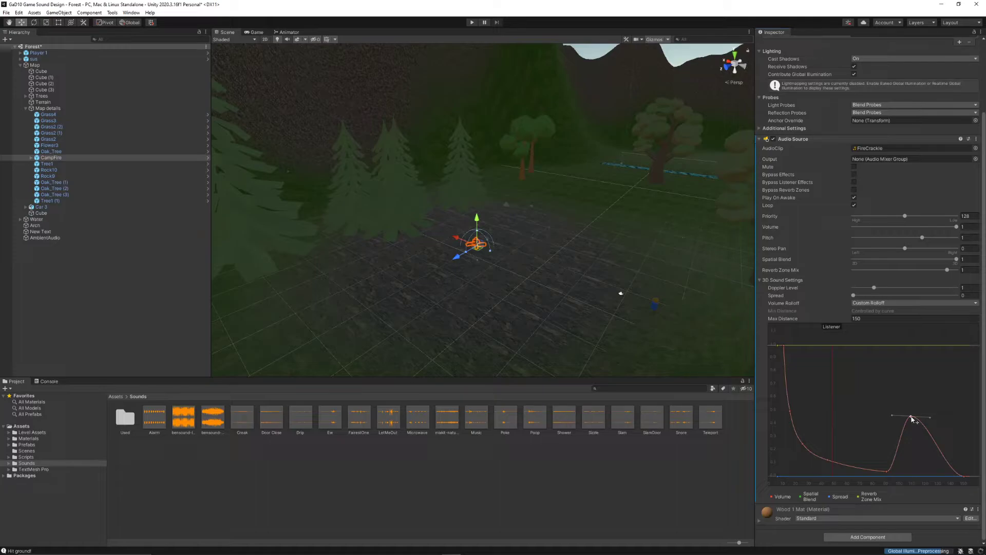
left_click_drag(911, 417, 928, 475)
Step: Adjust the CampFire's Max Distance while viewing its range from above, ending at 134.5
left_click(845, 317)
mouse_move(844, 321)
left_mouse_down()
mouse_move(772, 324)
mouse_move(789, 325)
left_mouse_up()
right_click_drag(566, 222, 645, 305)
left_click_drag(840, 320, 783, 327)
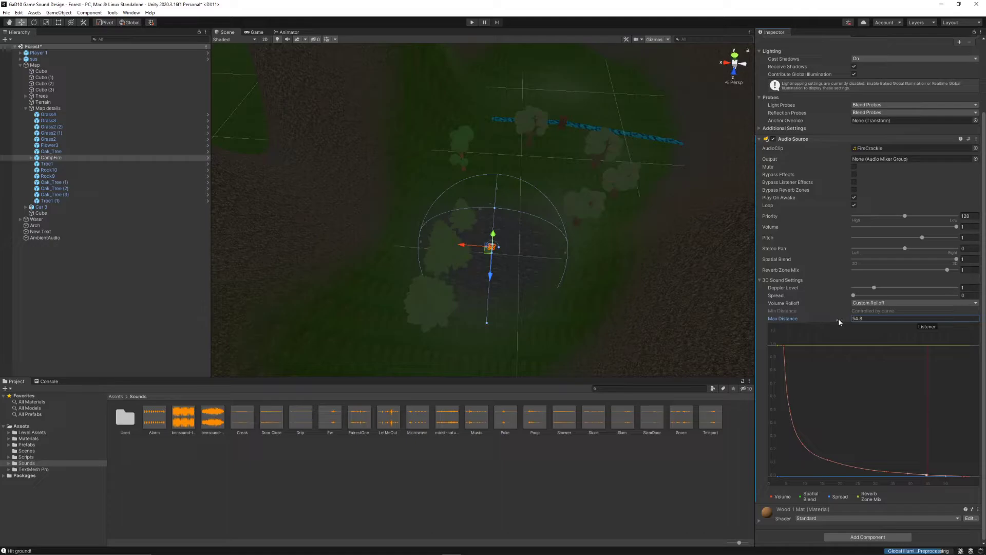
left_click_drag(841, 322, 917, 327)
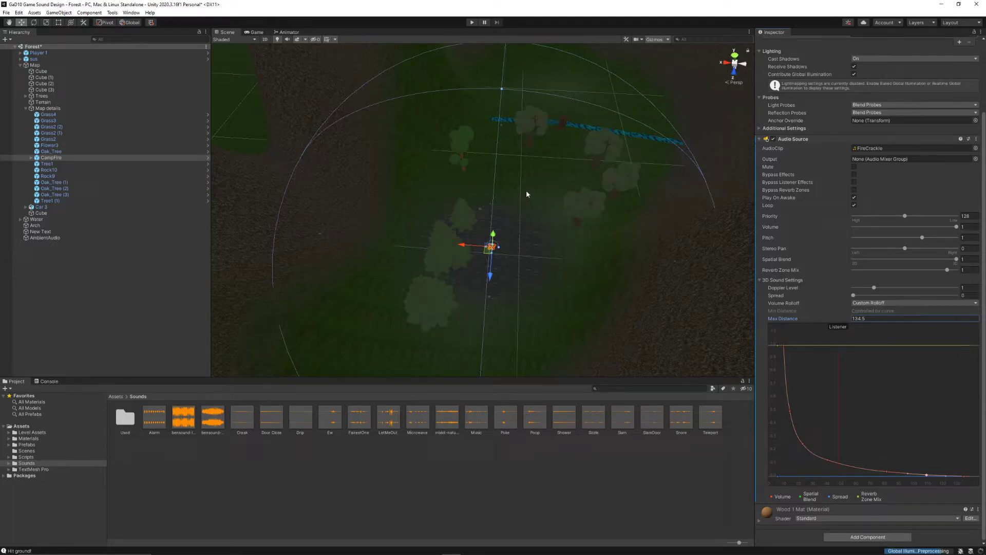
Step: Select Oak_Tree near the water and examine its audio clip, volume rolloff and distance settings
left_click(462, 157)
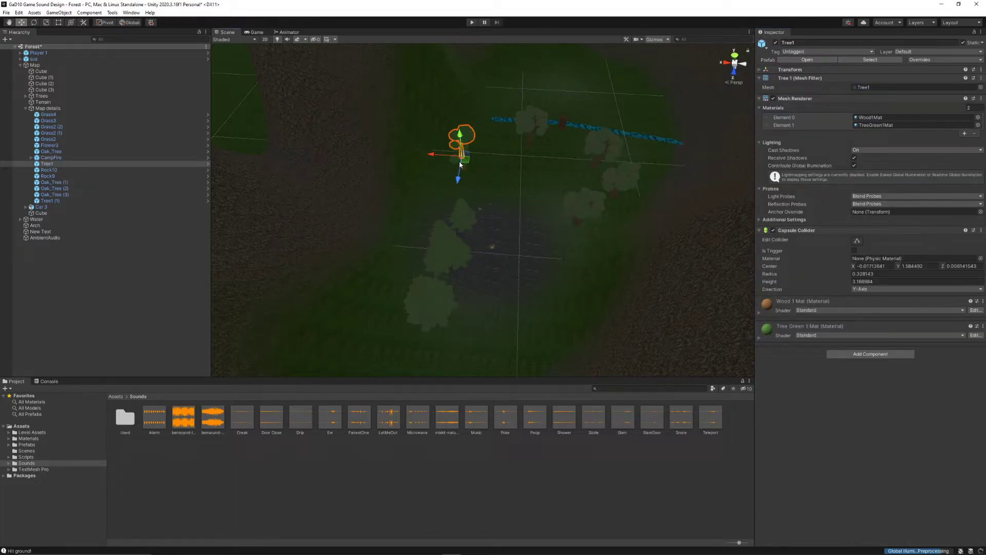
left_click_drag(417, 180, 447, 176, "alt")
left_click(525, 149)
left_click(530, 147)
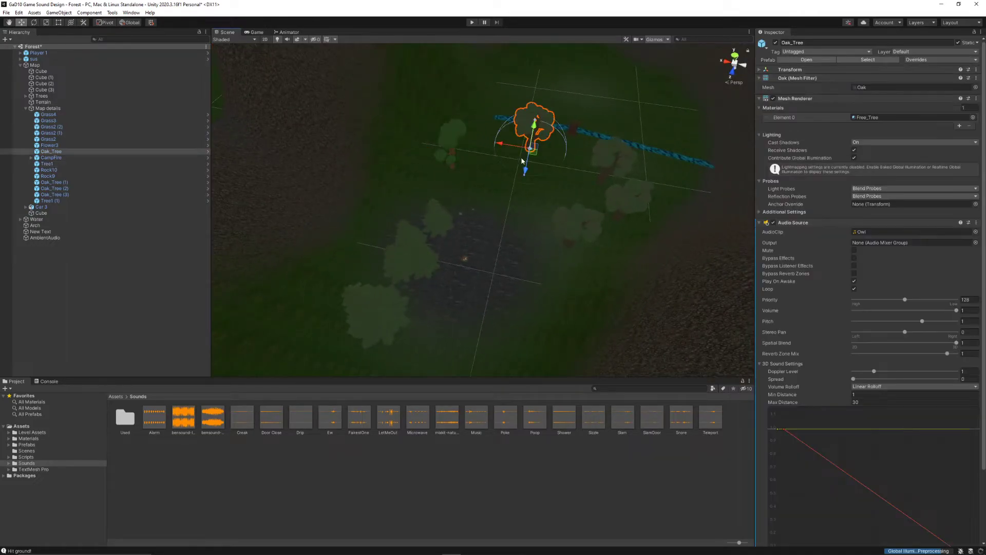
left_click_drag(523, 159, 579, 182, "alt")
scroll(824, 236, "down", 4)
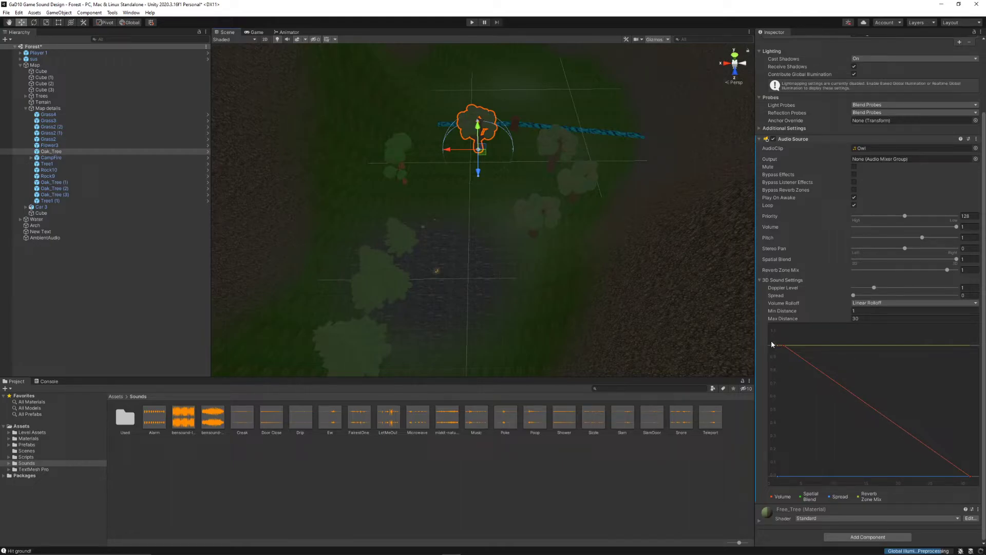
right_click_drag(520, 223, 411, 208)
key("w")
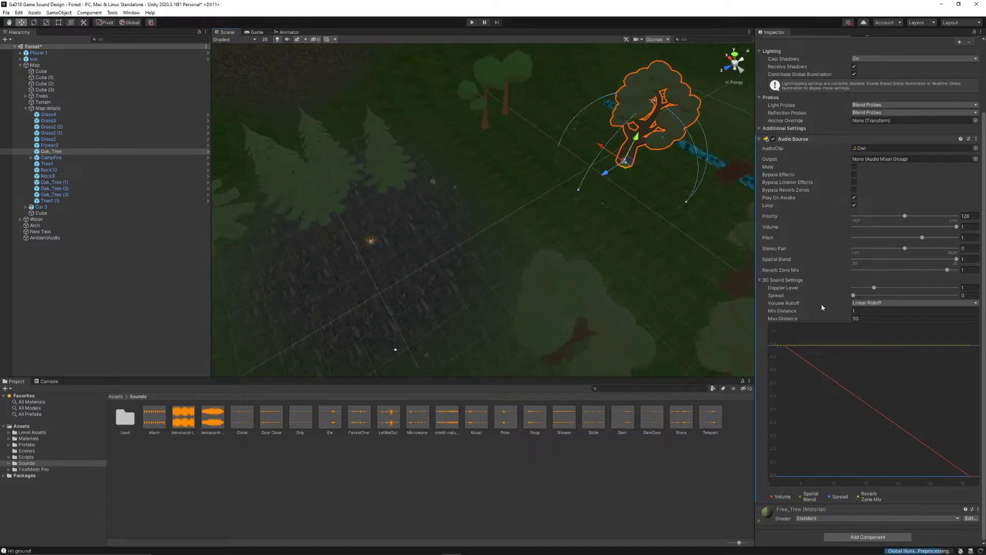
Step: Try a larger Max Distance on Oak_Tree's audio source, undo the change, and reselect Oak_Tree
left_click_drag(834, 318, 935, 316)
key("ctrl+z")
right_click_drag(527, 220, 596, 116)
left_click(630, 109)
right_click_drag(519, 200, 484, 258)
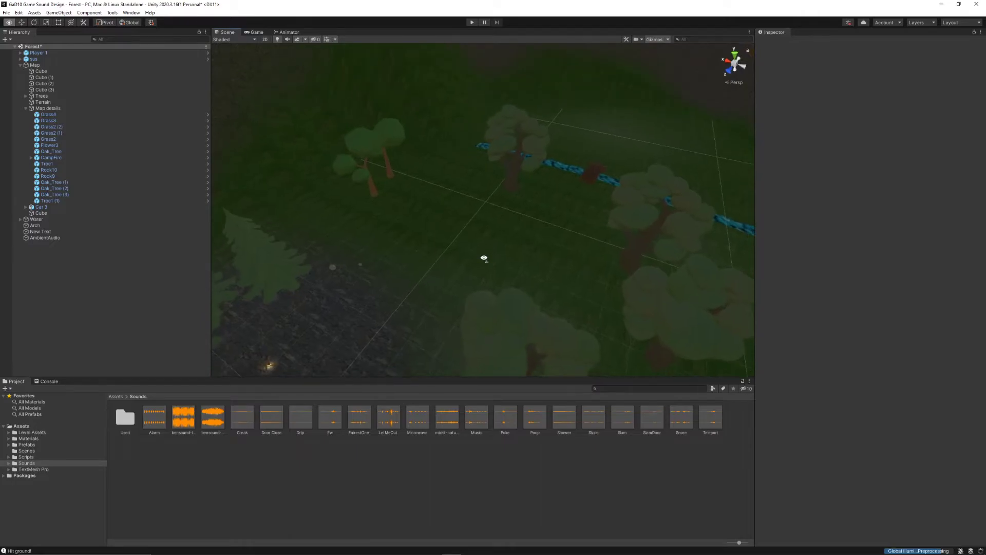
left_click(507, 190)
right_click_drag(508, 190, 294, 250)
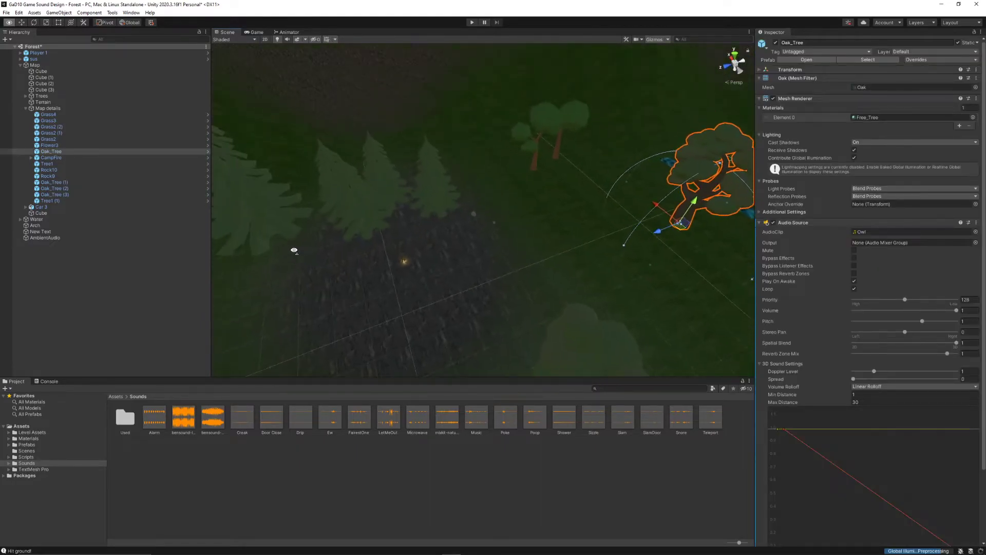
Step: Examine the audio sources on the fir trees around the campfire, Fir_Tree (4) and Fir_Tree
left_click(439, 198)
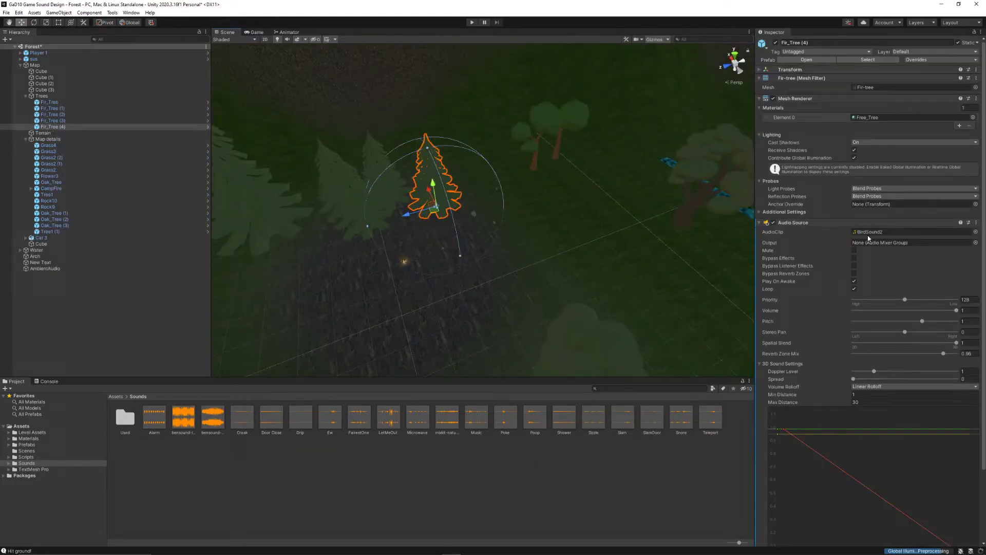
right_click_drag(383, 262, 304, 249)
left_click(422, 189)
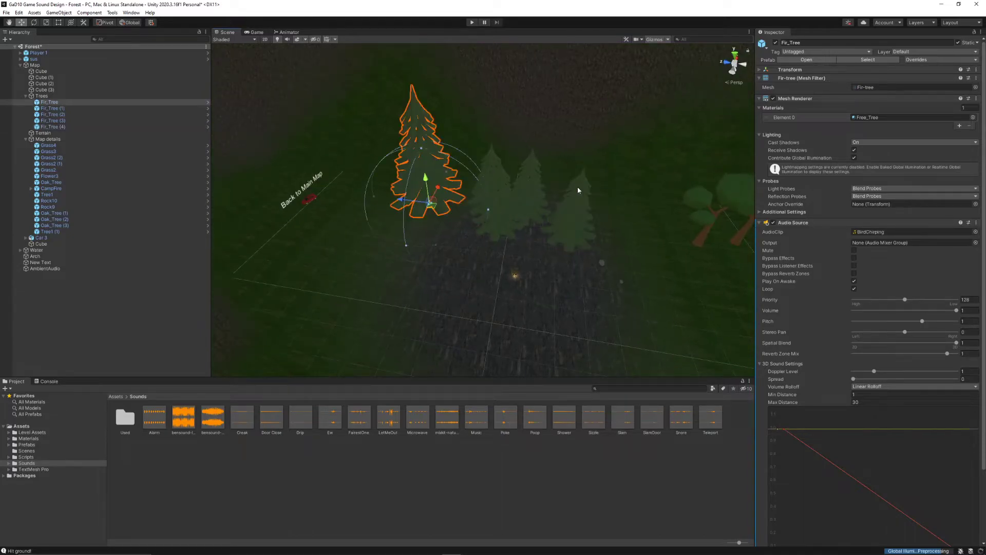
right_click_drag(468, 258, 468, 262)
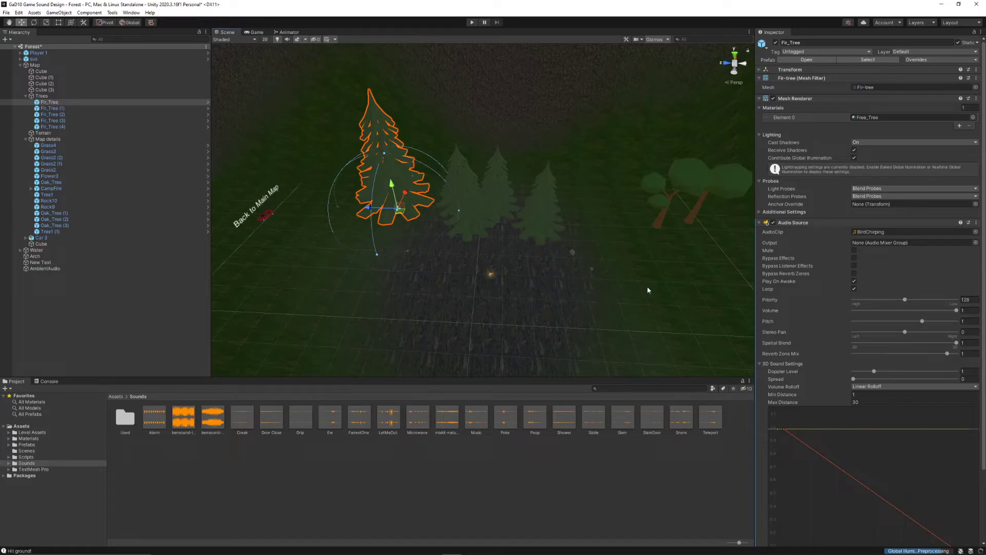
scroll(525, 285, "down", 1)
Step: Reselect the CampFire and reduce its audio source's Max Distance to 98.5
right_click_drag(508, 285, 741, 328)
left_click(471, 265)
left_click(471, 266)
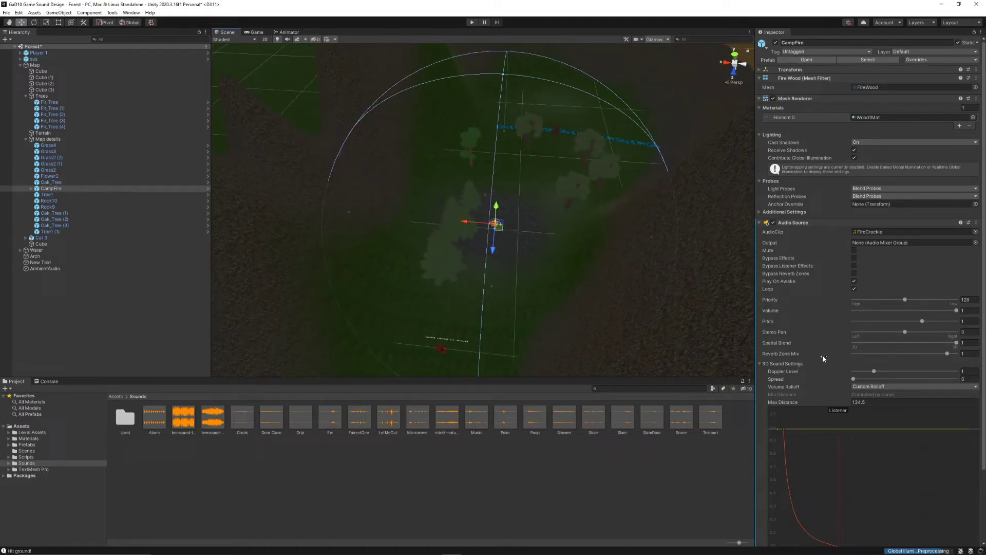
left_click_drag(844, 399, 757, 403)
Step: Select the red car (Car 3) and reduce its audio source's Max Distance to 55
right_click_drag(643, 304, 615, 322)
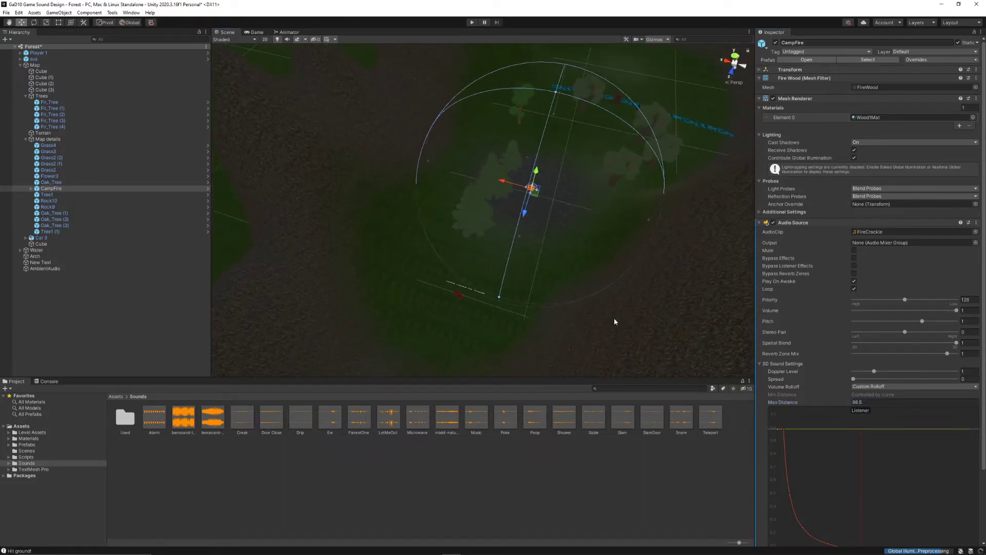
left_click(462, 300)
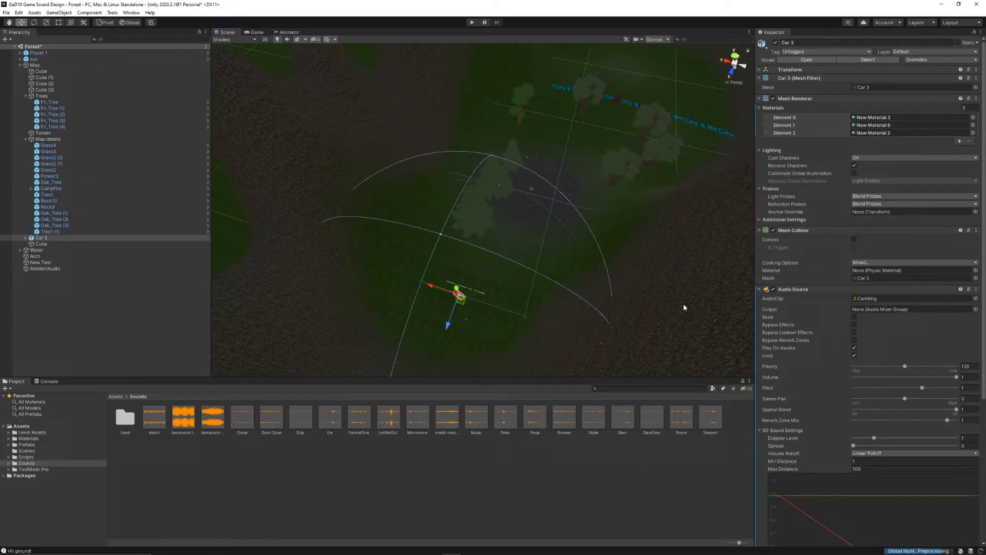
scroll(820, 418, "down", 5)
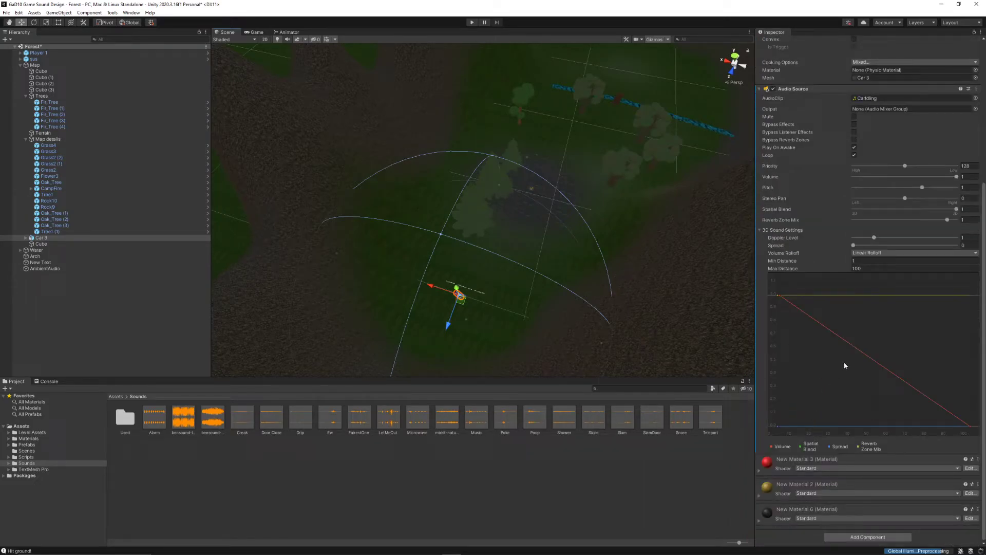
left_click_drag(849, 272, 821, 277)
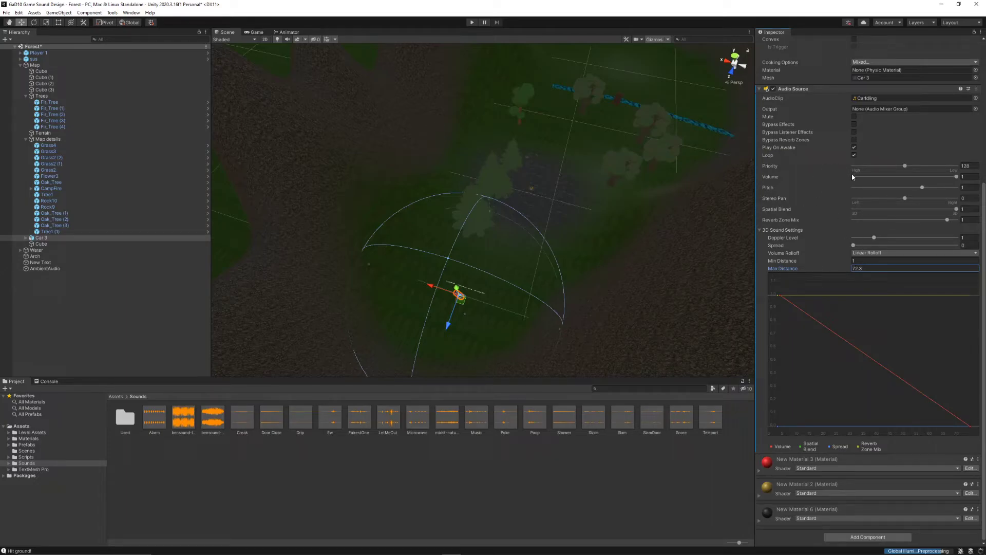
right_click_drag(519, 230, 540, 223)
key("w")
left_click_drag(540, 223, 565, 236, "alt")
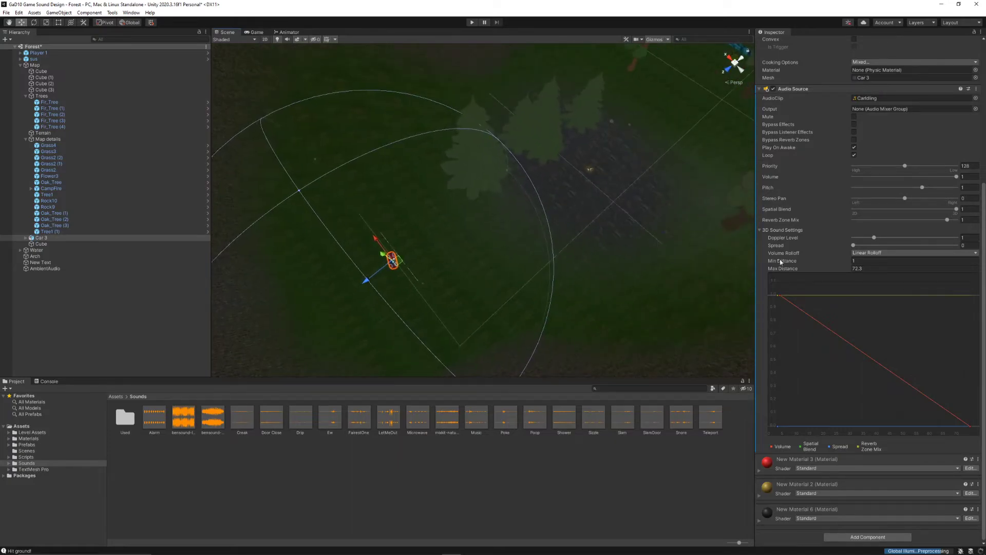
left_click_drag(848, 271, 823, 268)
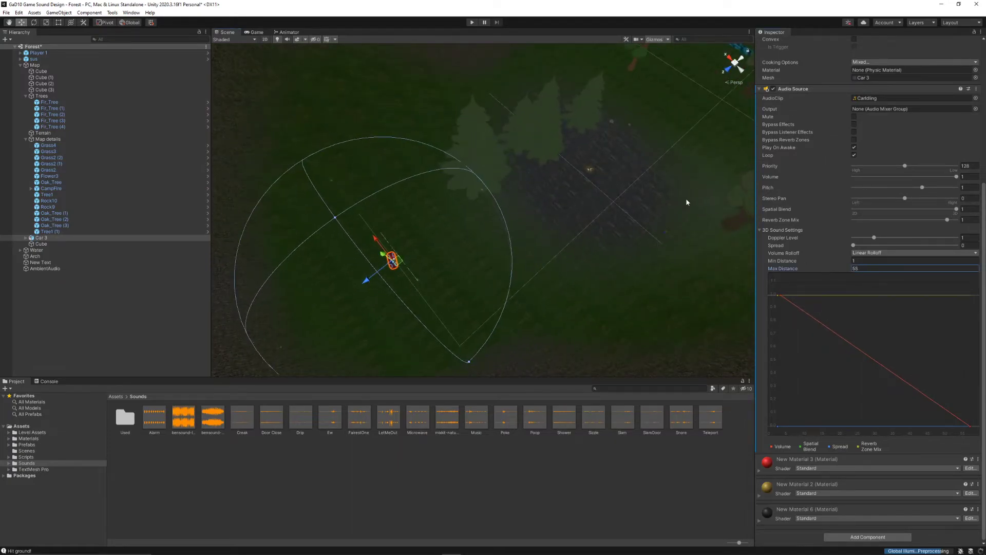
Step: Reselect the CampFire, reduce its audio source's Max Distance to 39.6, and run the scene
left_click(591, 171)
left_click_drag(845, 319, 751, 315)
right_click_drag(616, 252, 701, 249)
left_click_drag(700, 248, 684, 237, "alt")
left_click(473, 22)
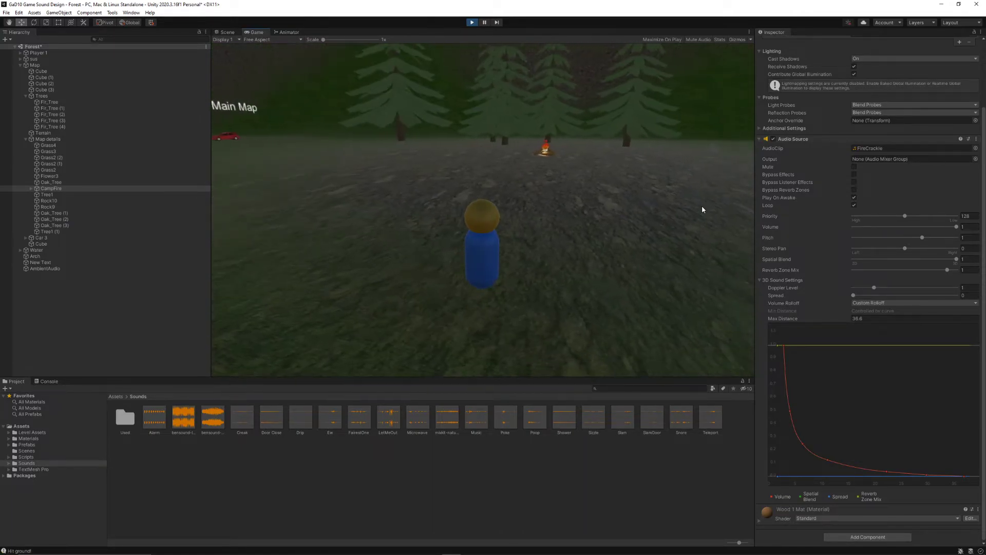
Step: Walk the player towards the campfire, watching the listener marker on its rolloff curve as the distance changes
key("w")
key("w")
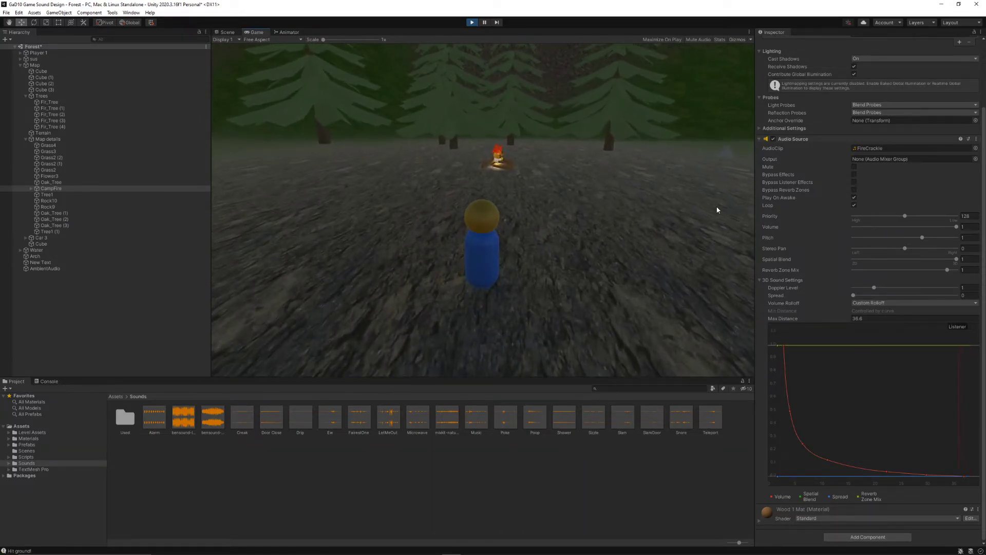
key("w")
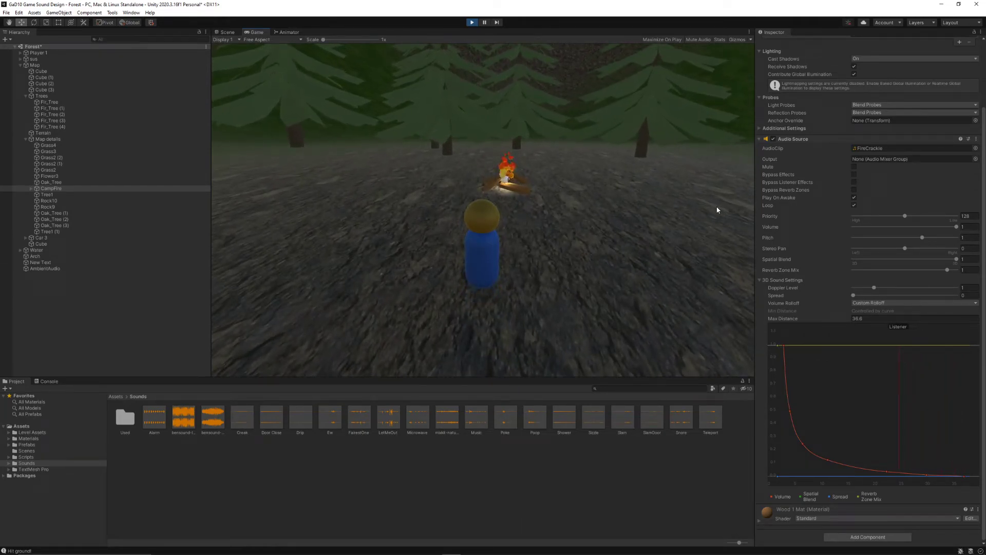
key("w")
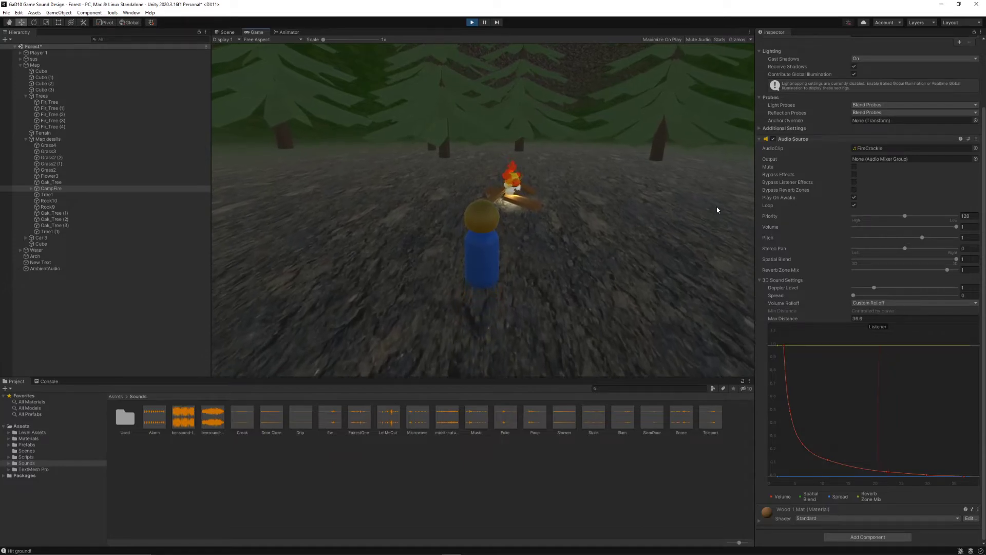
key("w")
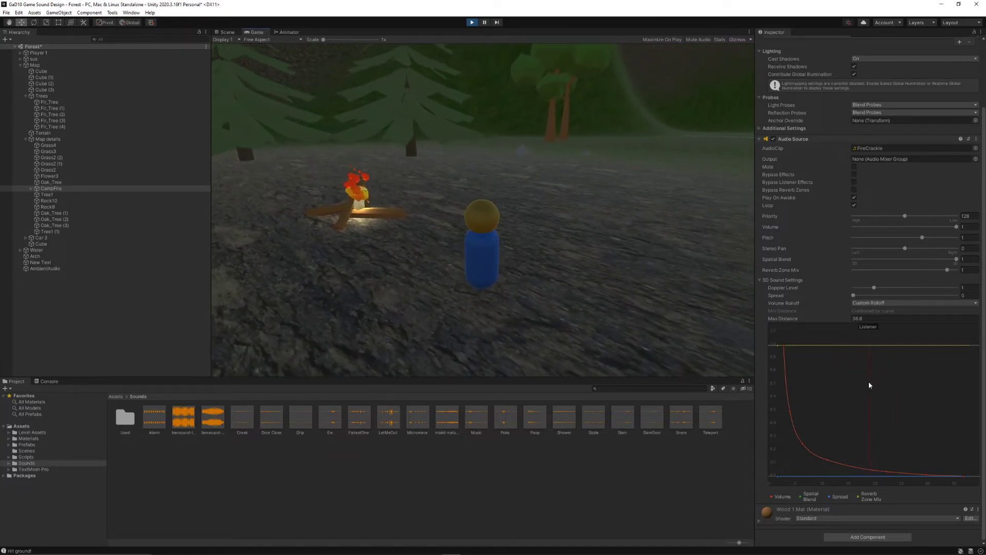
key("s")
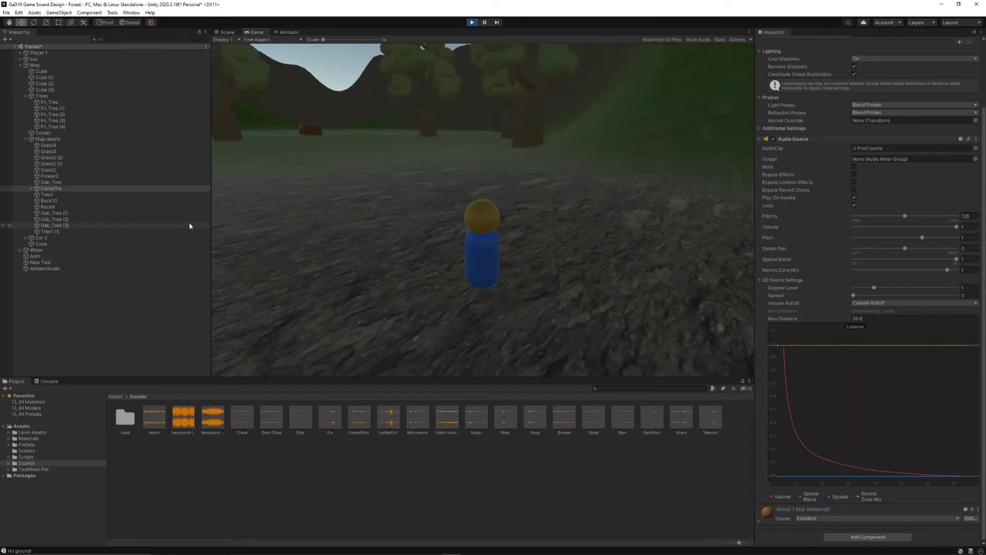
key("w")
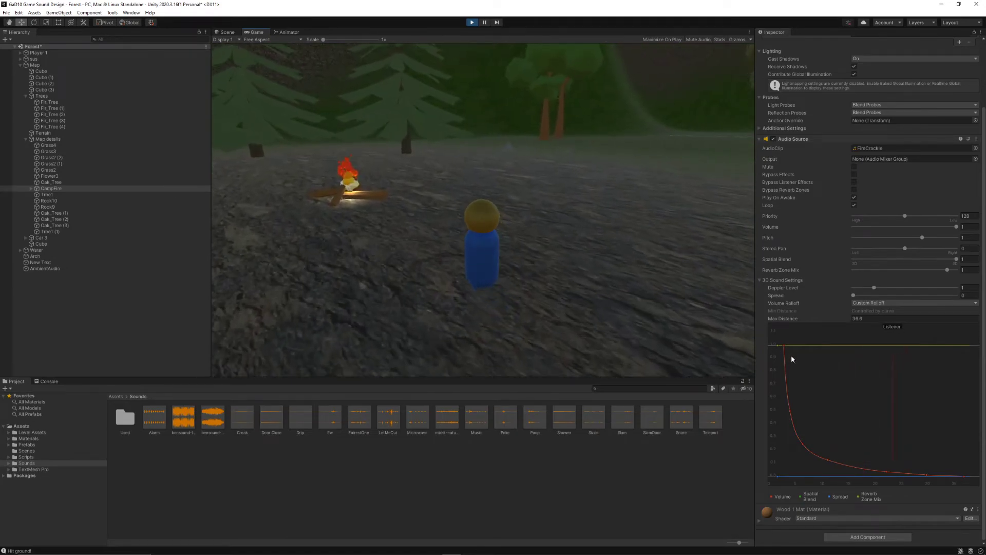
Step: Move the player around and over the campfire and away again to test how its FireCrackle sound fades with distance
key("a")
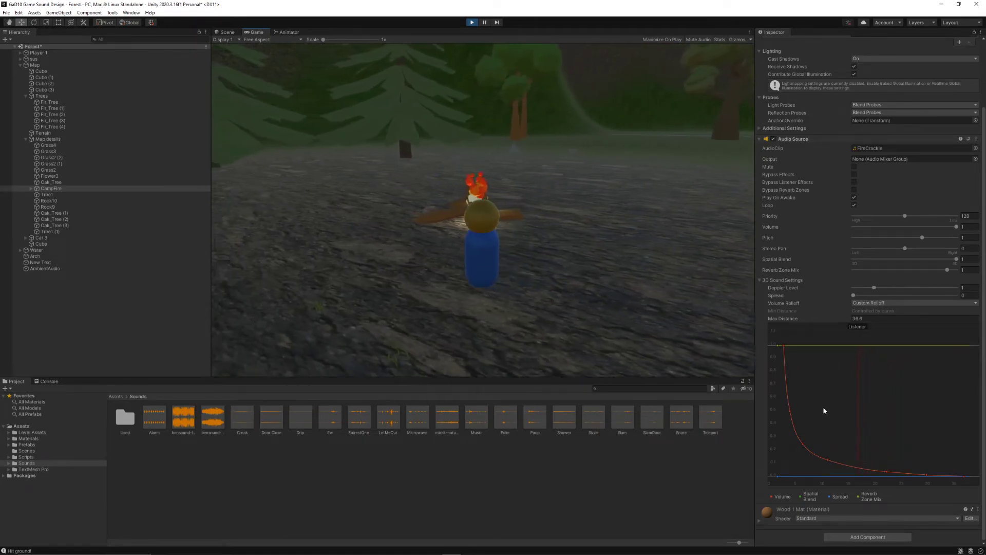
key("w")
key("d")
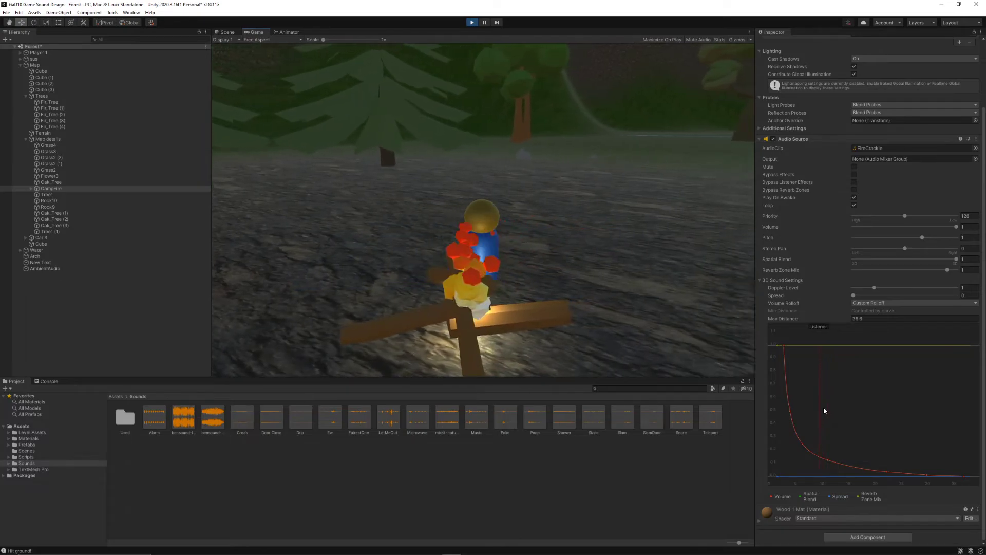
key("s")
key("a")
key("w")
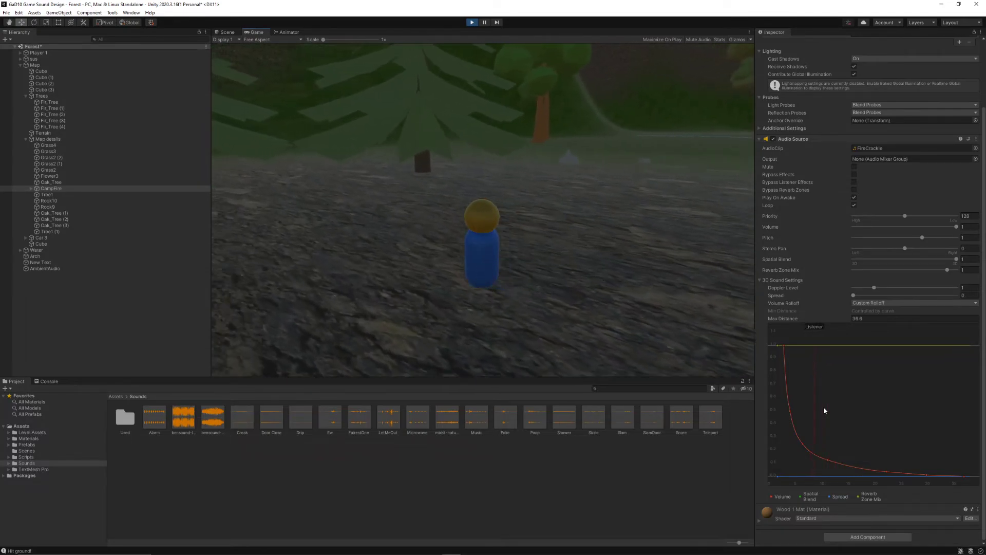
key("d")
key("s")
key("a")
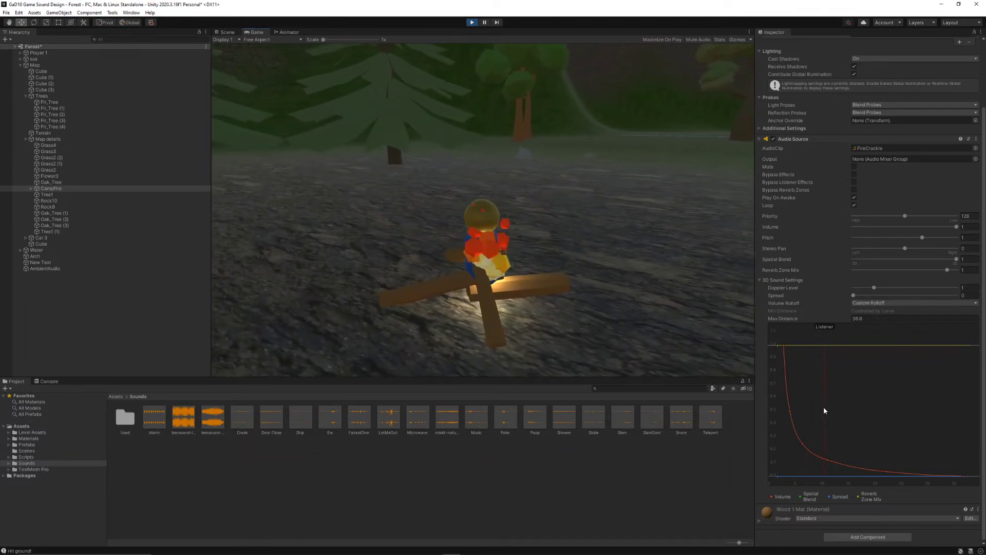
key("s")
key("d")
key("w")
key("a")
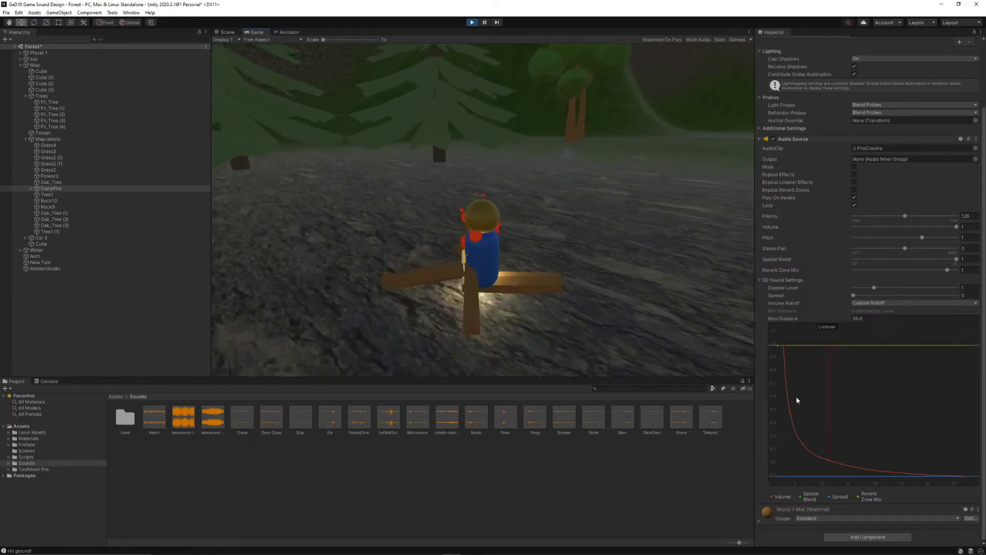
key("a")
key("s")
key("space")
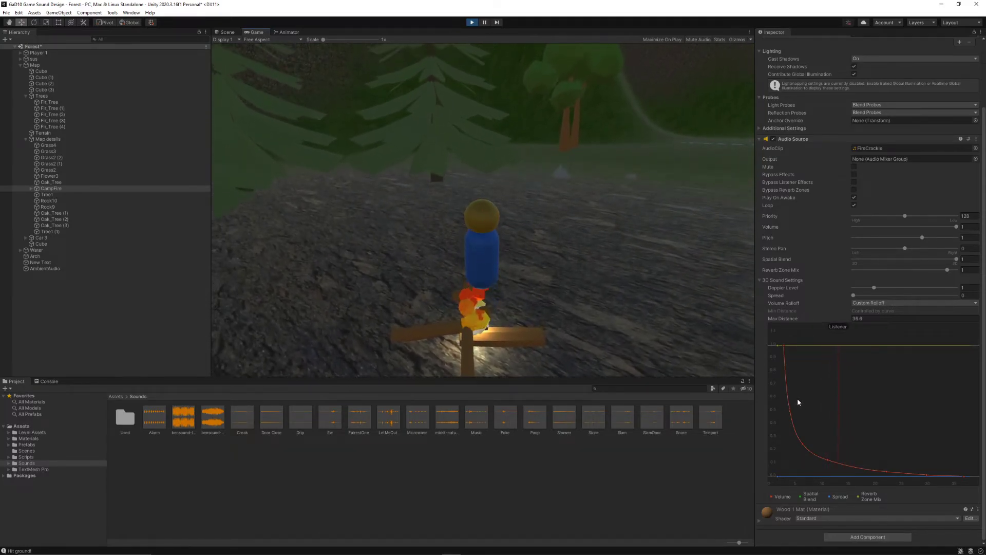
key("a")
key("s")
key("d")
key("w")
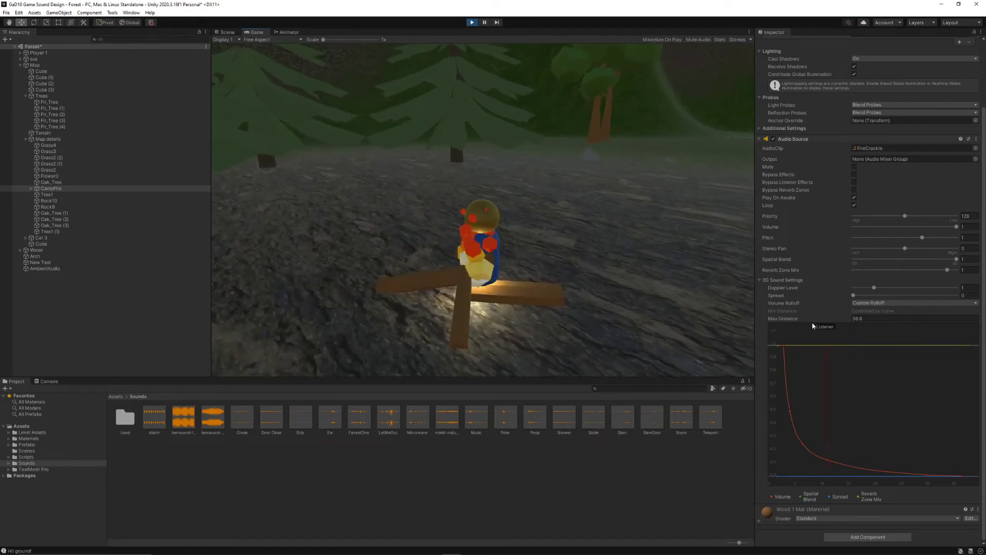
key("w")
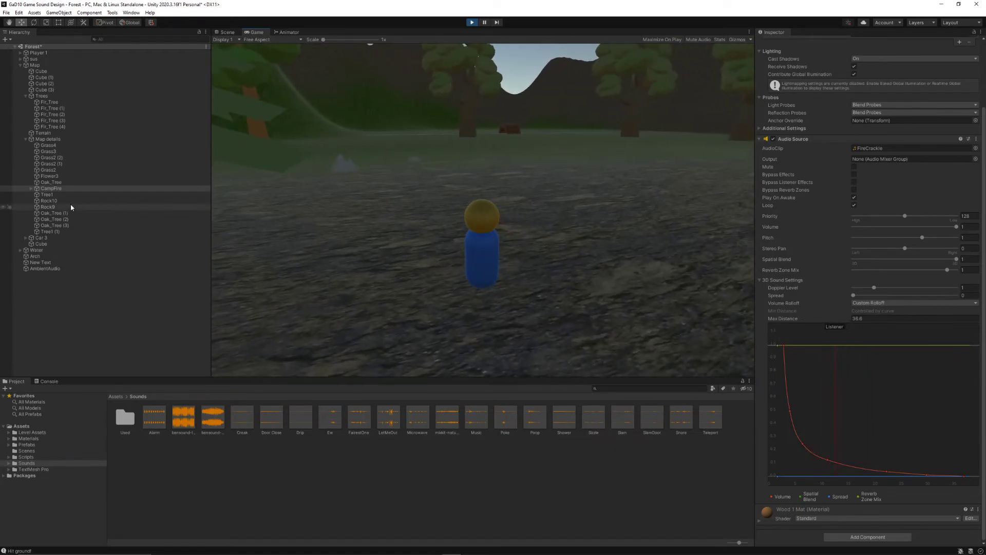
key("w")
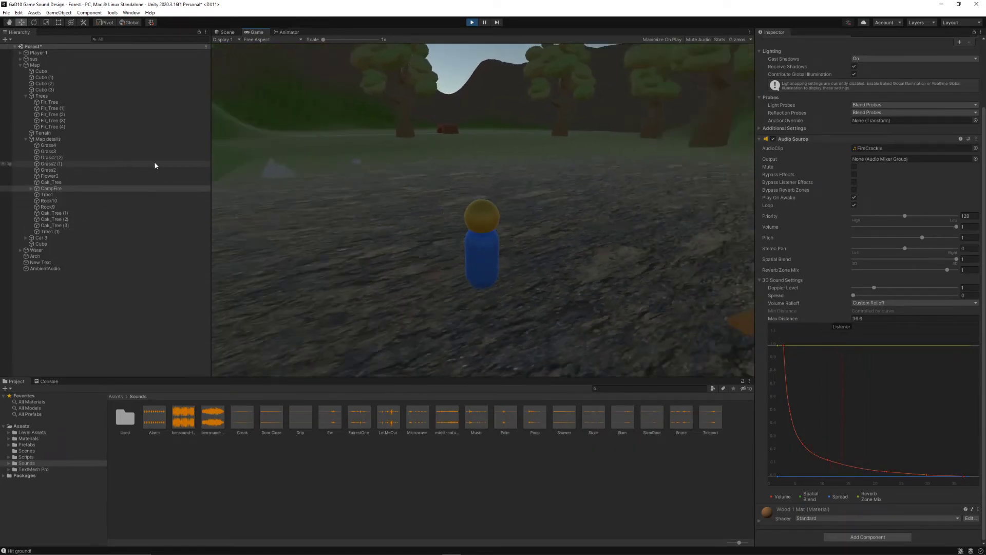
Step: Select Oak_Tree, which plays the Owl clip, in the scene while the game runs and return to the game view
left_click(227, 32)
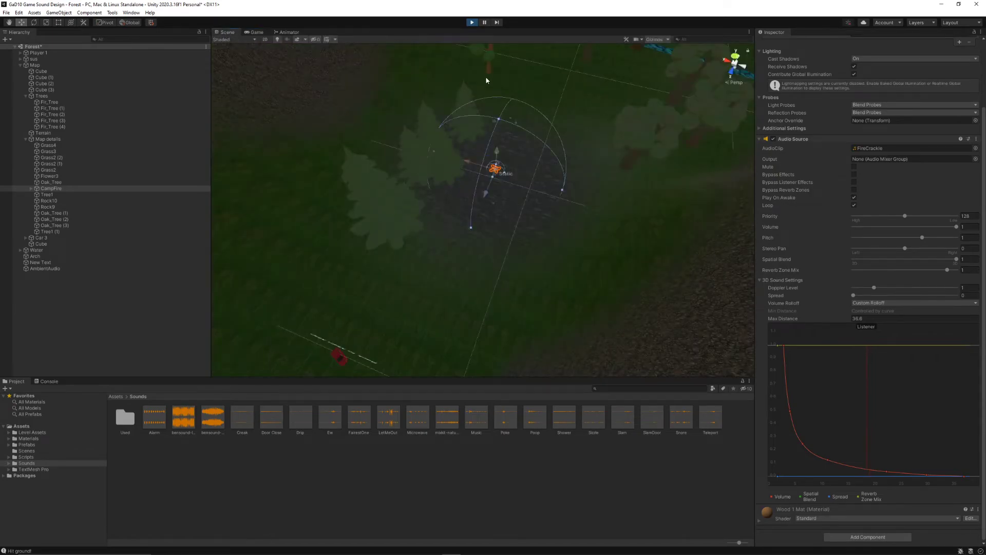
left_click(557, 124)
left_click(257, 33)
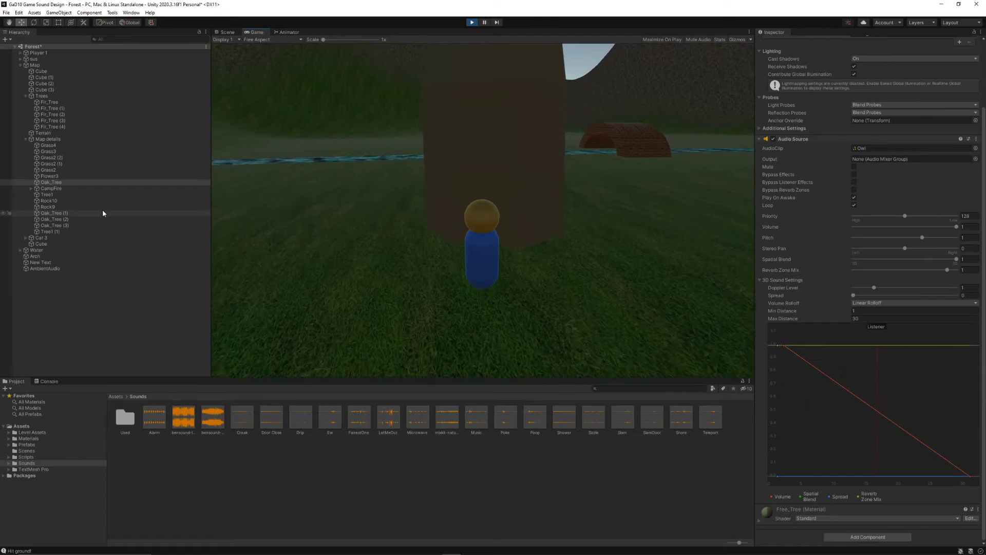
Step: Walk the player around the oak tree to test the Owl sound's linear rolloff, and stop play mode
key("w")
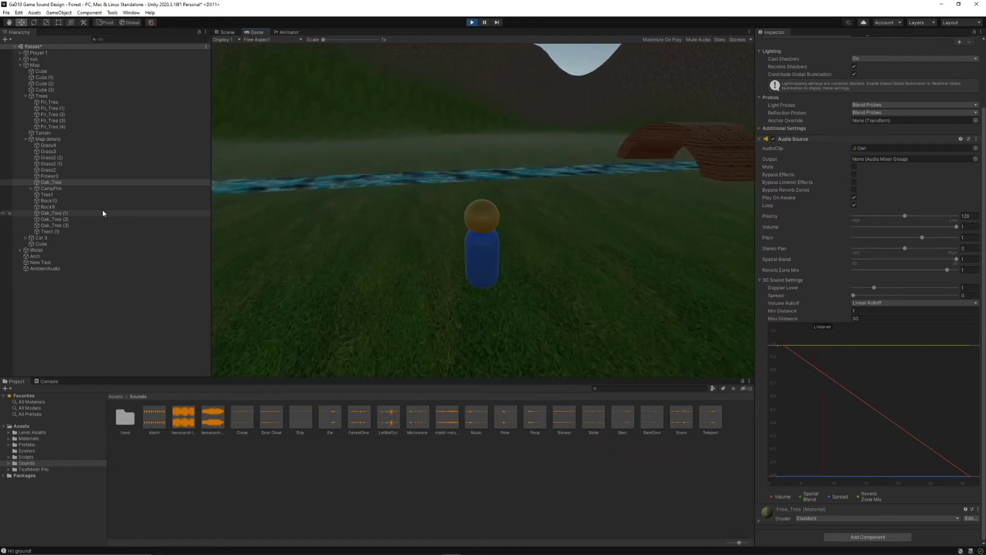
key("w")
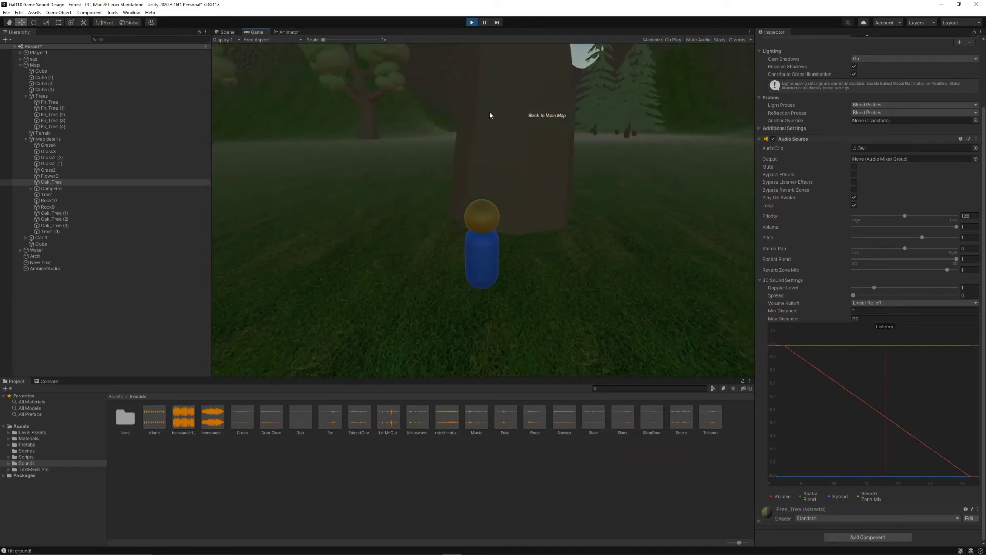
key("w")
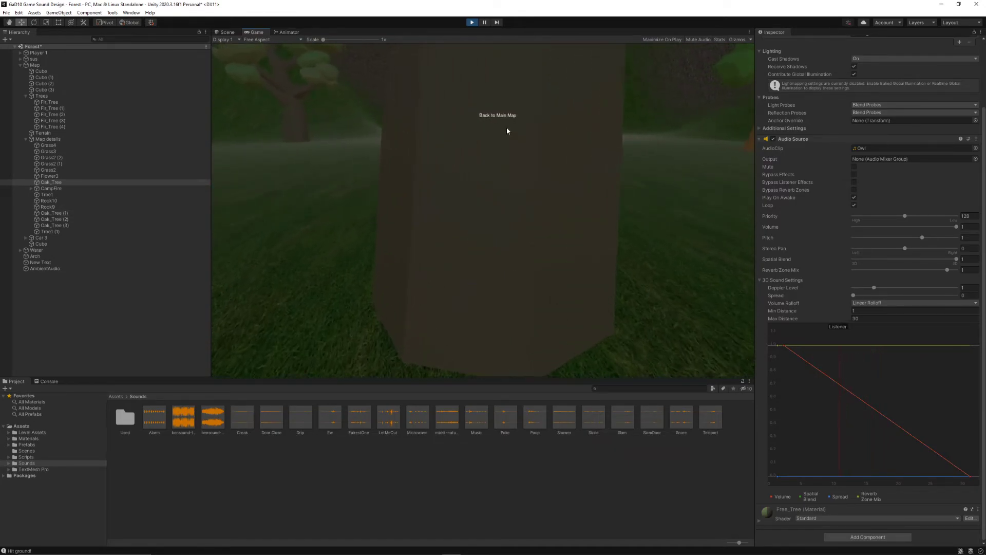
key("w")
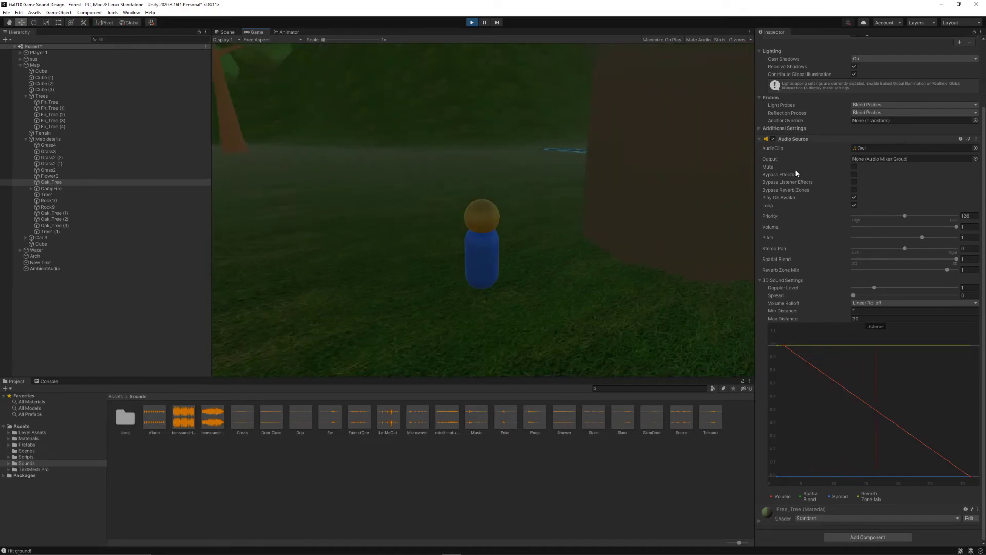
key("w")
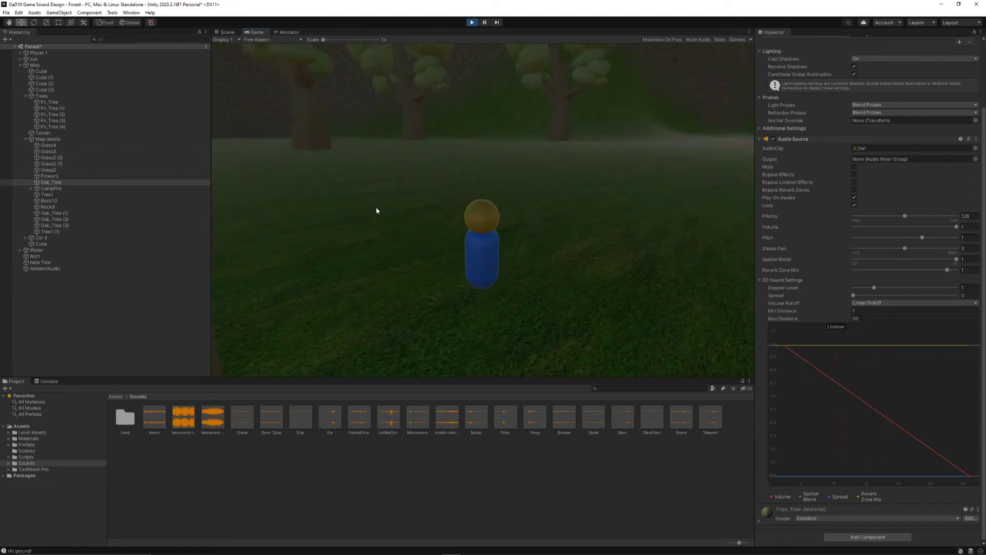
key("ctrl+p")
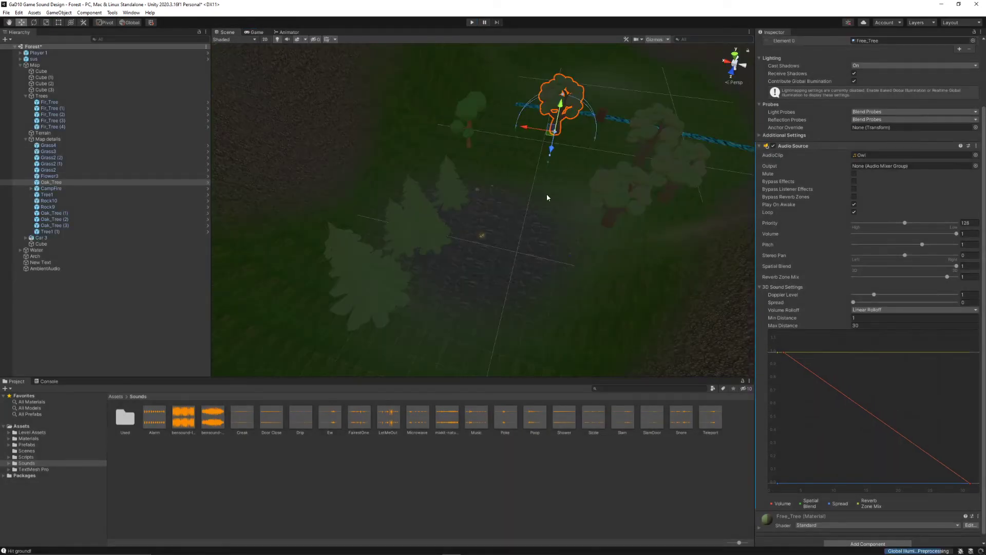
Step: Select the CampFire and increase its audio source's Max Distance to 49.04
left_click(375, 288)
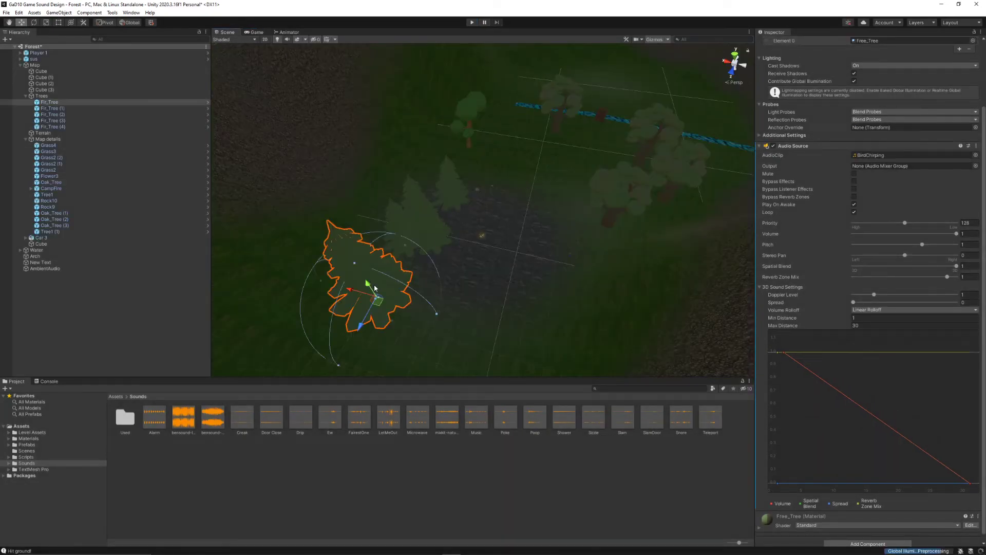
left_click(482, 236)
mouse_move(844, 326)
left_mouse_down()
mouse_move(905, 325)
mouse_move(223, 335)
mouse_move(68, 322)
mouse_move(978, 322)
left_mouse_up()
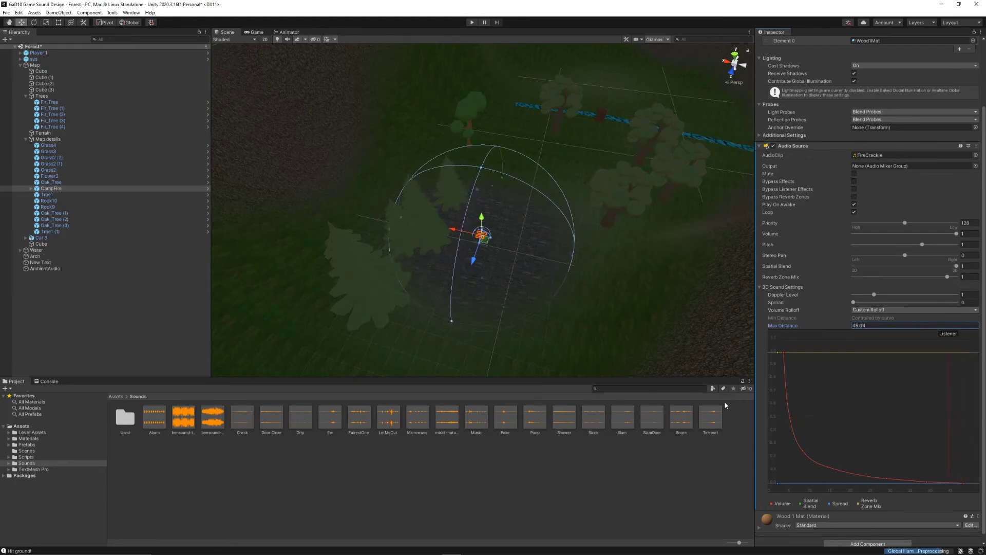
Step: Adjust a key on the campfire's custom volume rolloff curve and look through the available Volume Rolloff types
double_click(807, 455)
left_click_drag(807, 455, 830, 426)
left_click(882, 310)
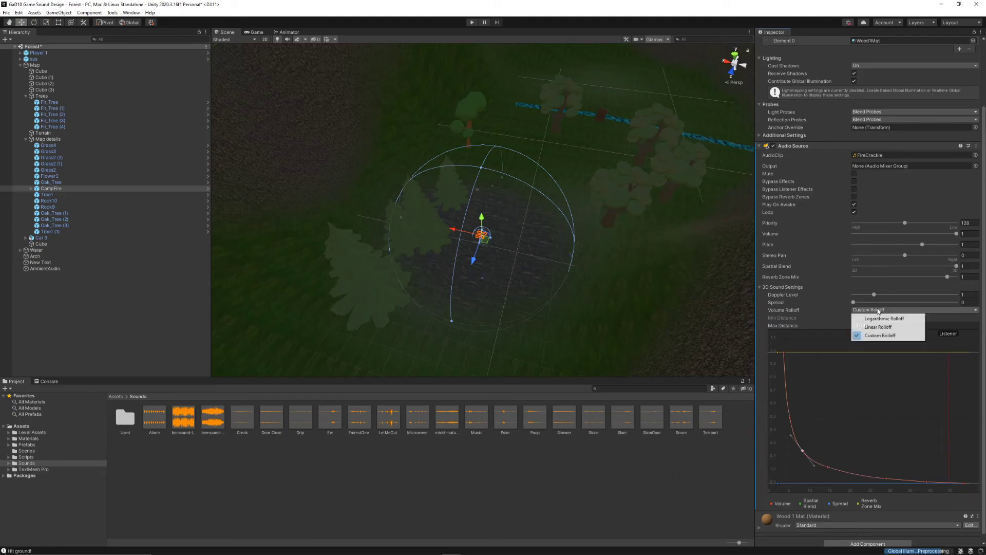
left_click(655, 346)
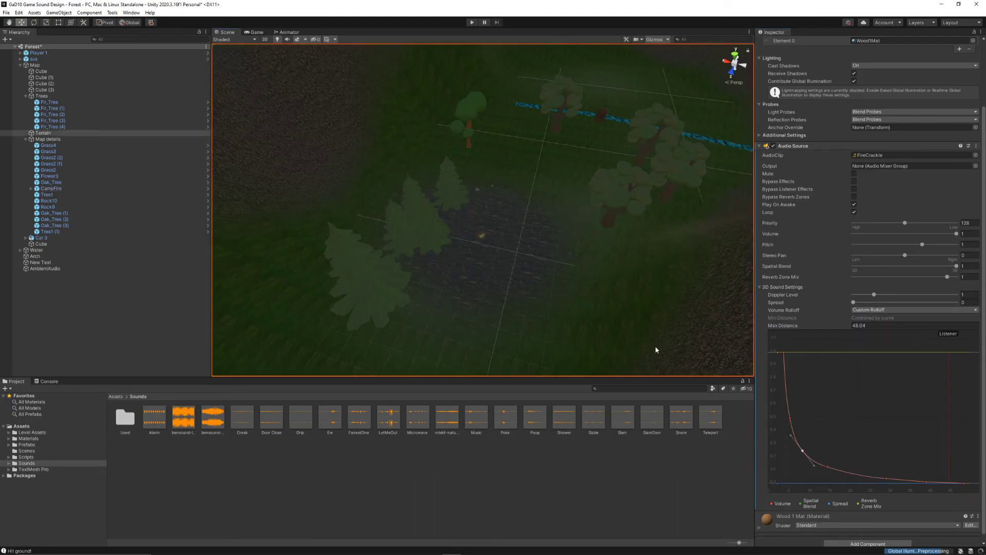
Step: Open the House scene from the project's Scenes folder, saving the changes to the Forest scene
mouse_move(606, 324)
right_mouse_down()
mouse_move(598, 317)
mouse_move(621, 317)
mouse_move(595, 323)
right_mouse_up()
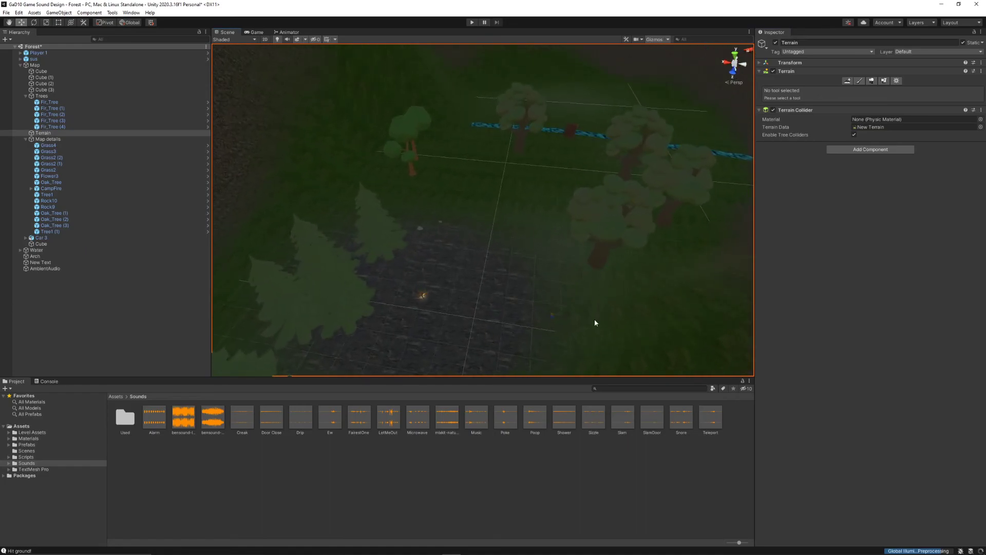
left_click(51, 451)
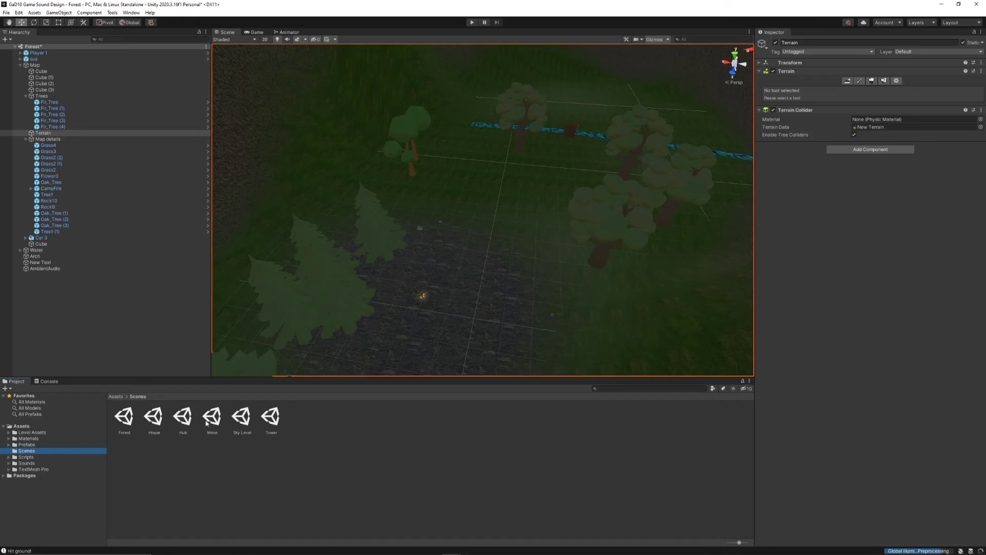
double_click(152, 418)
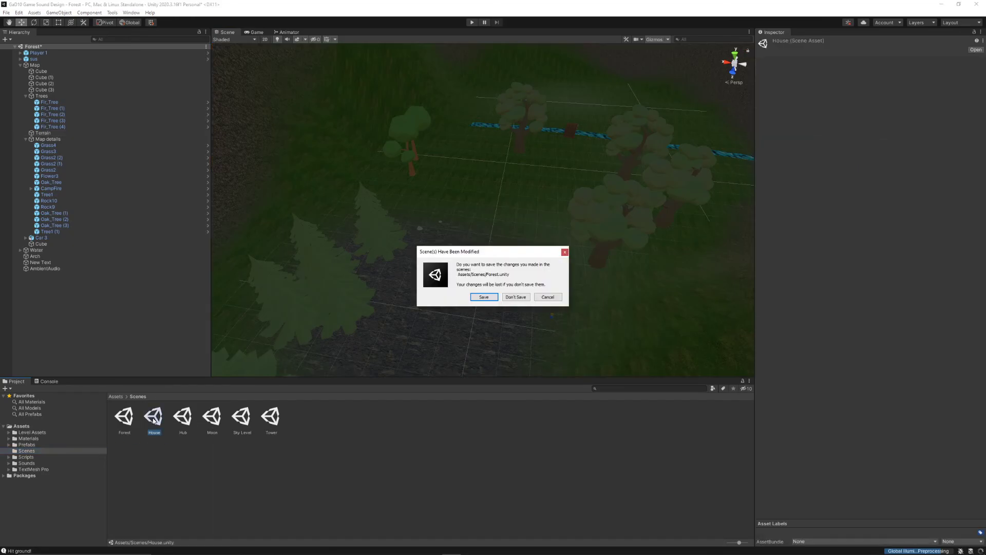
left_click(481, 297)
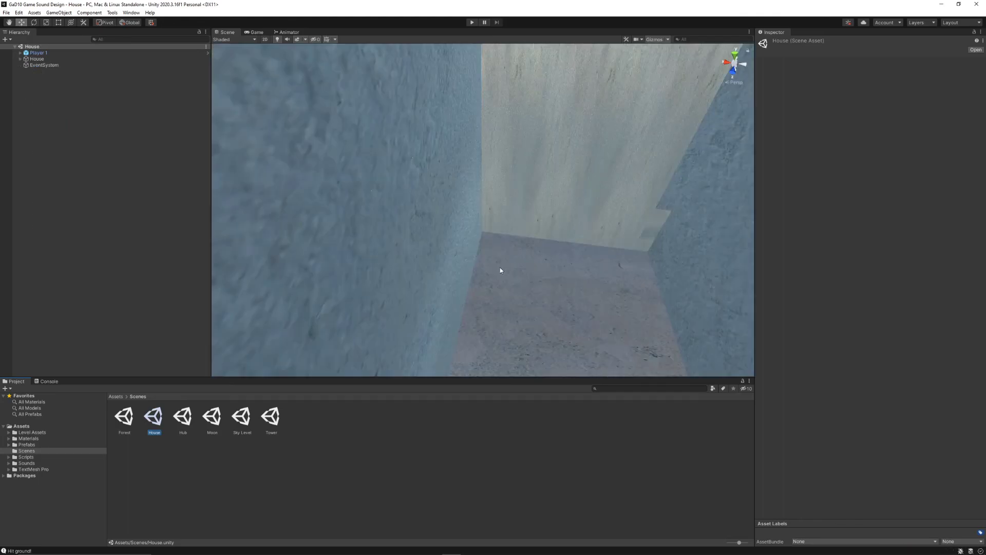
right_click_drag(501, 269, 554, 156)
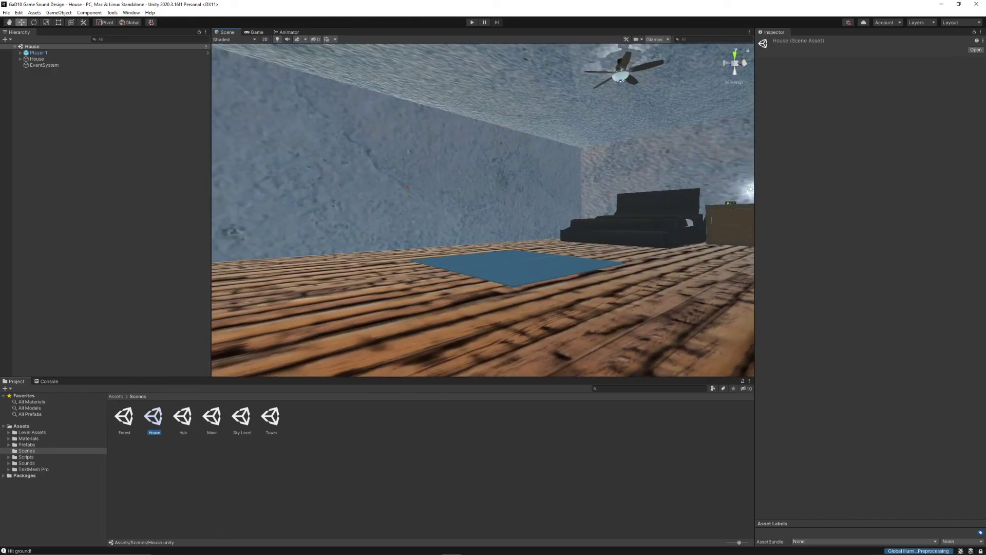